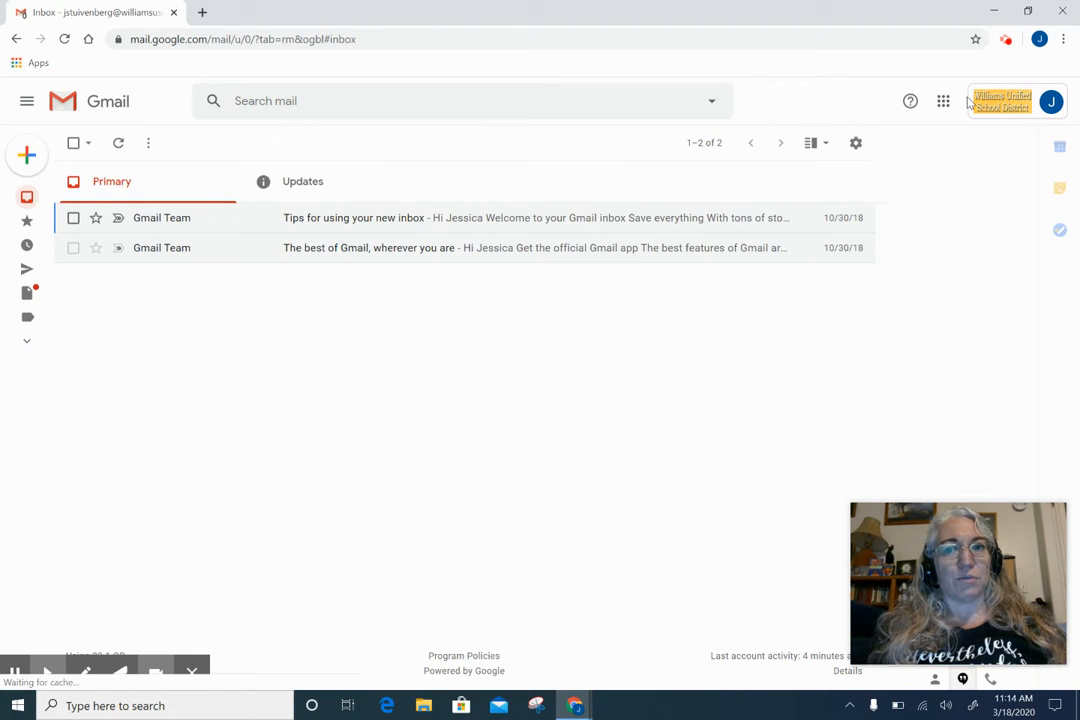
Open Google Classroom from Gmail and view the Classwork of the WJsHs Practice Class.
{"action": "left_click", "coordinate": [942, 102]}
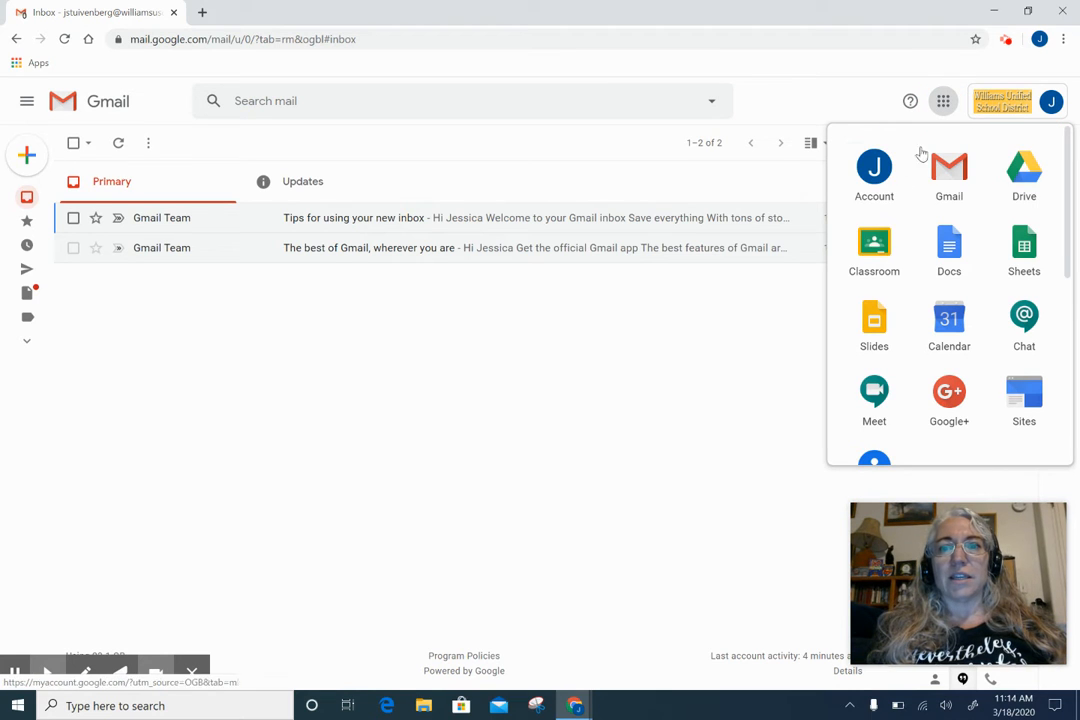
{"action": "left_click", "coordinate": [874, 245]}
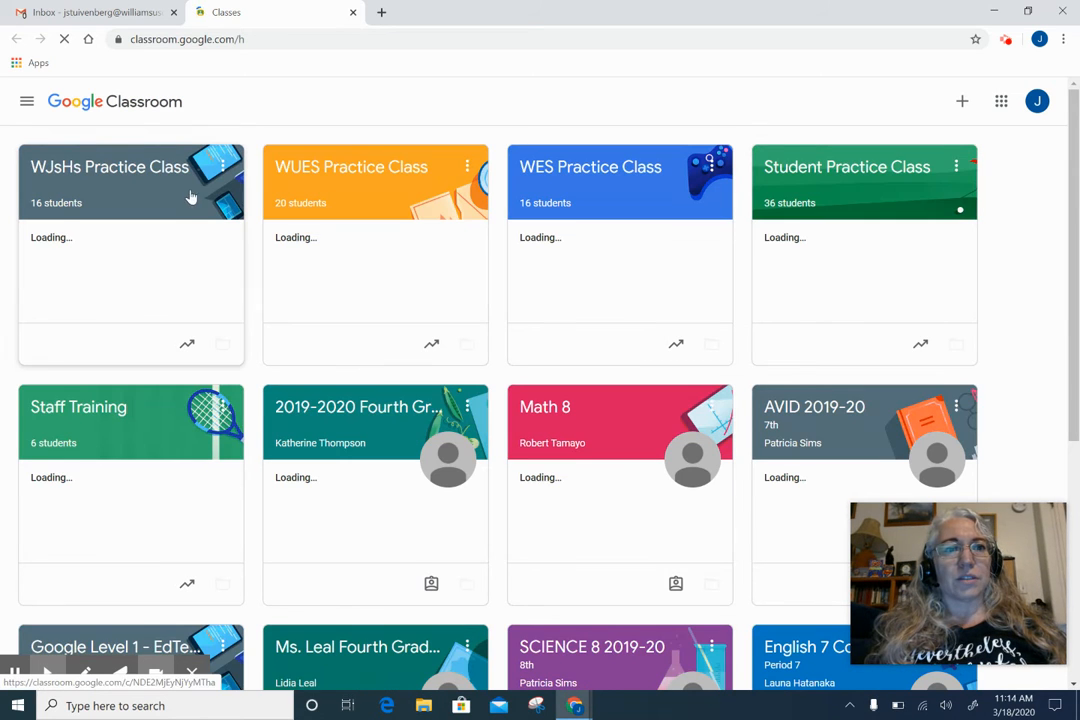
{"action": "left_click", "coordinate": [161, 170]}
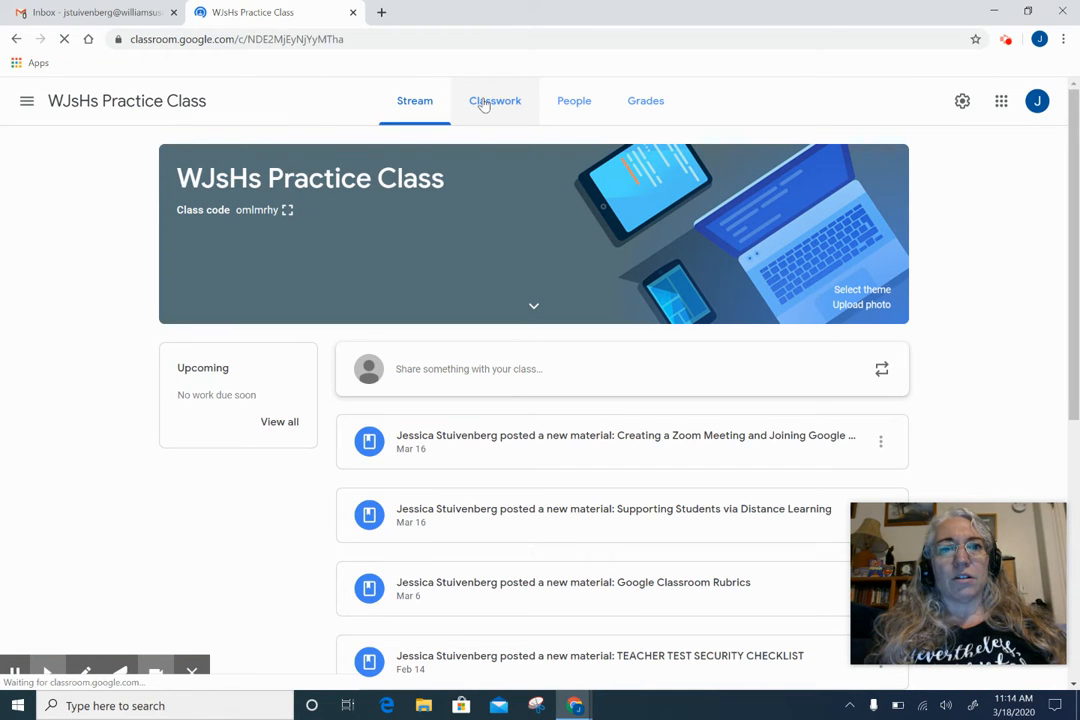
{"action": "left_click", "coordinate": [484, 104]}
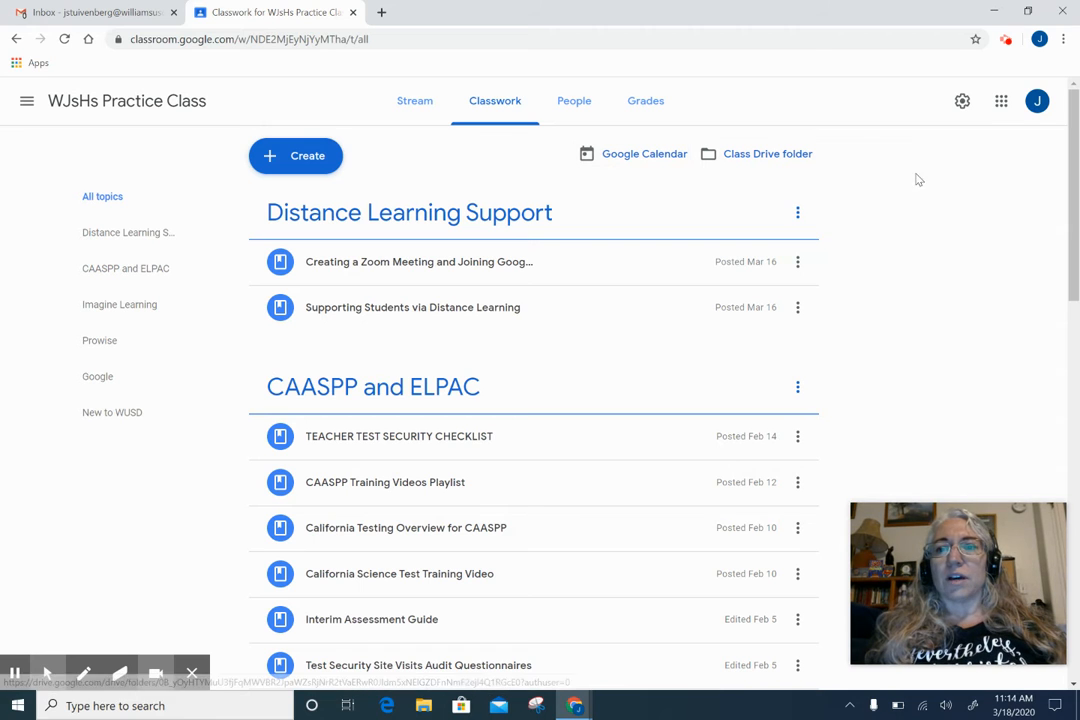
Switch to Google Calendar and bring the full list of own calendars into view.
{"action": "left_click", "coordinate": [1001, 104]}
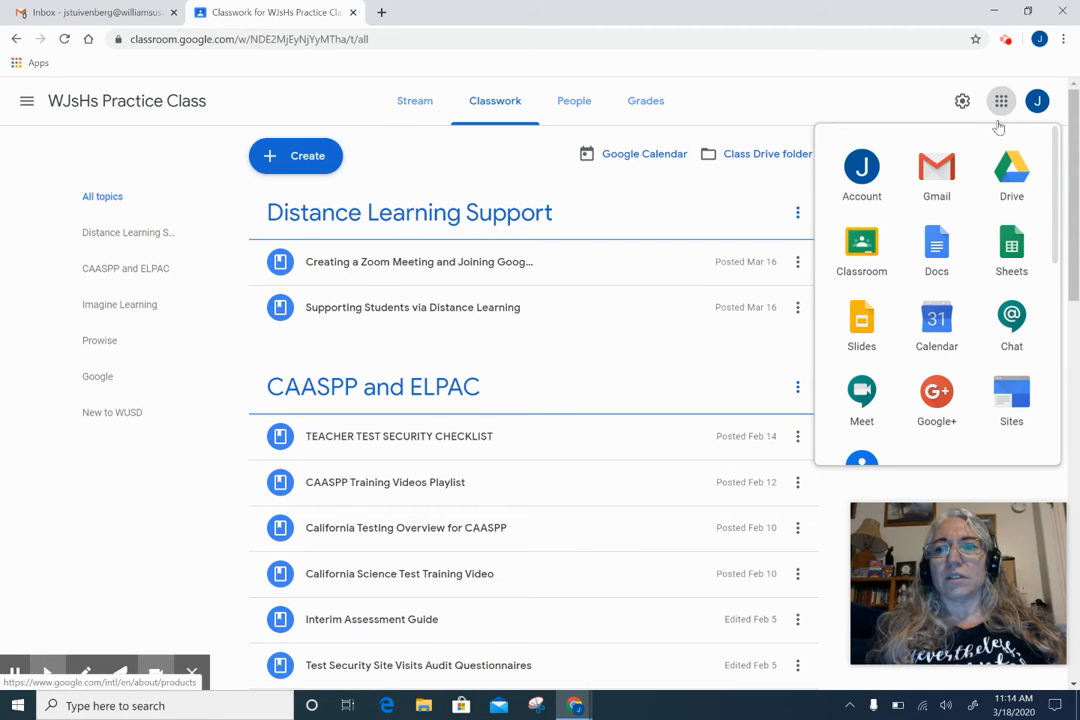
{"action": "left_click", "coordinate": [937, 318]}
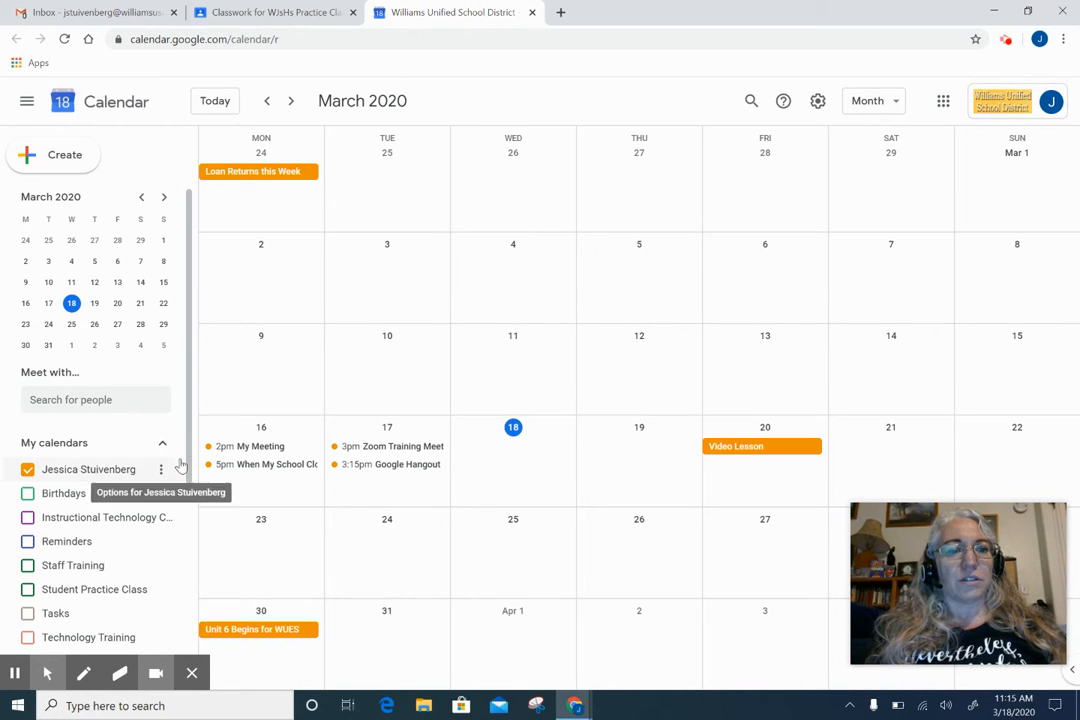
{"action": "left_click_drag", "start_coordinate": [190, 460], "coordinate": [200, 535]}
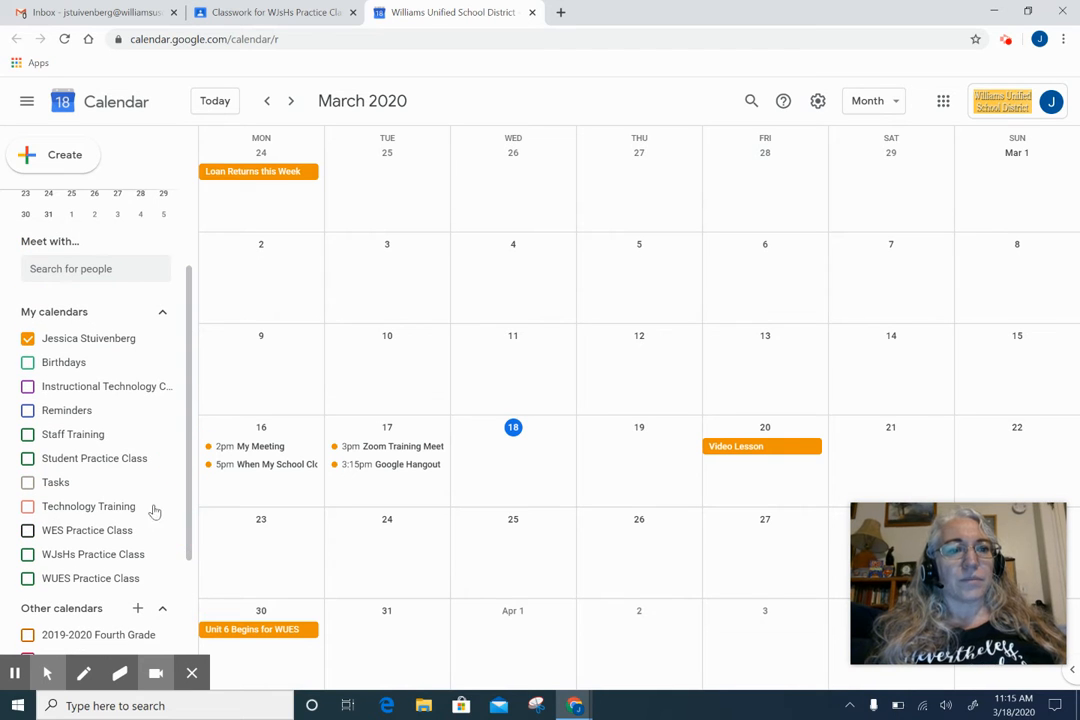
Show the Birthdays, Instructional Technology, Reminders and WES Practice Class calendars and hide them again.
{"action": "left_click", "coordinate": [28, 362]}
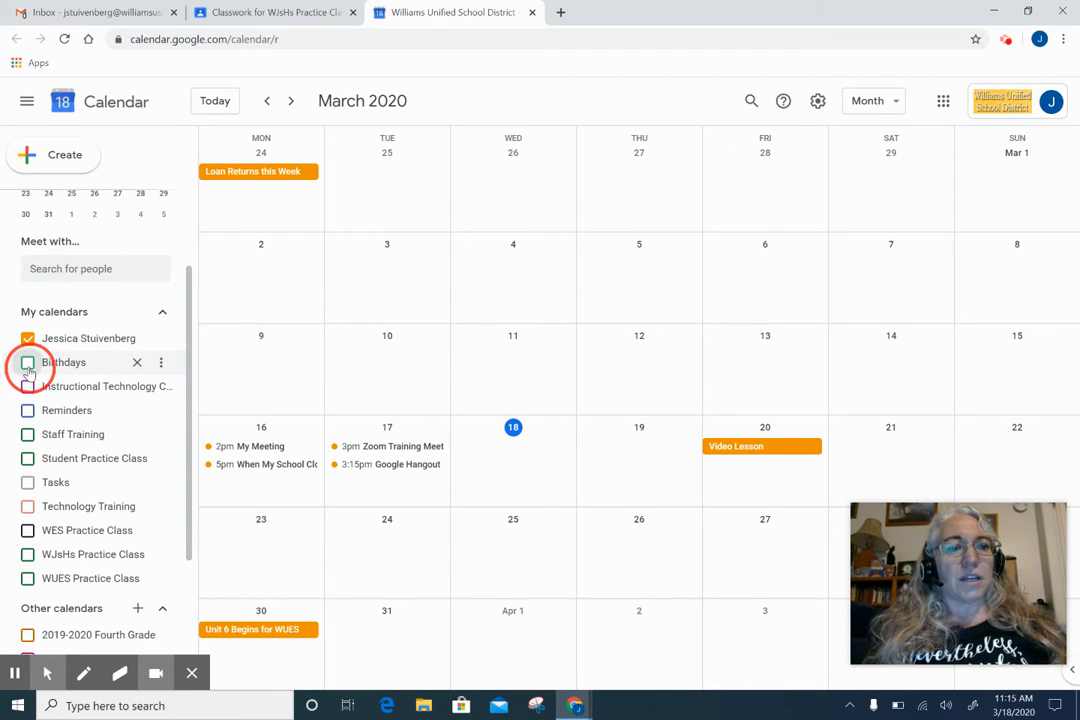
{"action": "left_click", "coordinate": [28, 387]}
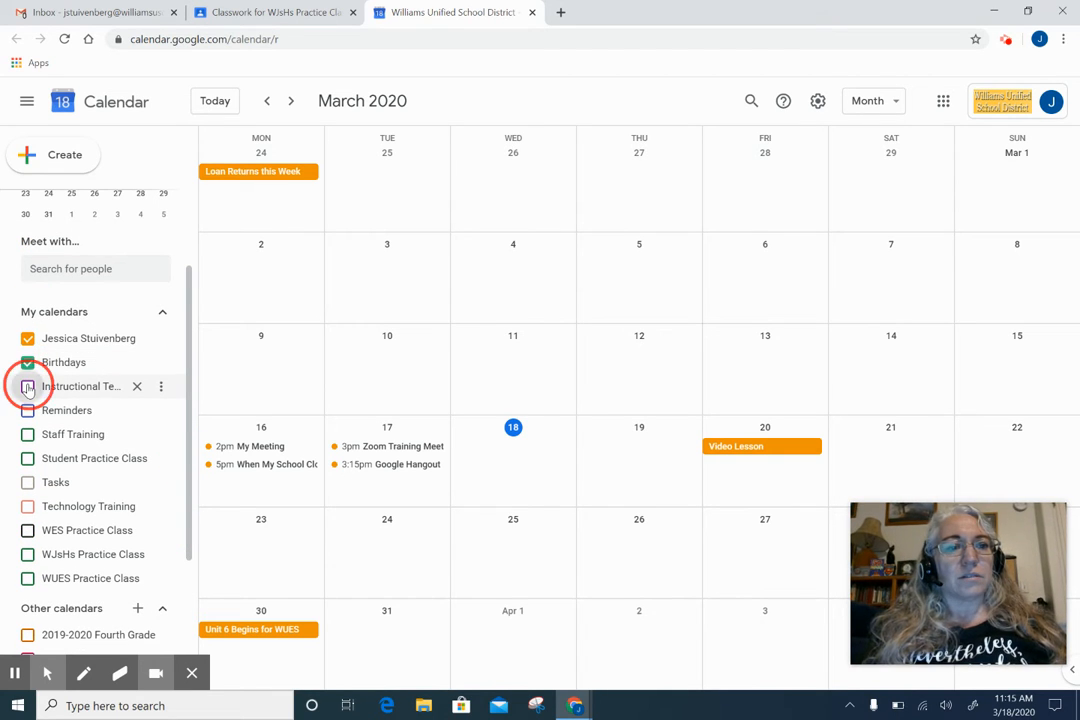
{"action": "left_click", "coordinate": [28, 410]}
{"action": "left_click", "coordinate": [28, 411]}
{"action": "left_click", "coordinate": [28, 387]}
{"action": "left_click", "coordinate": [28, 363]}
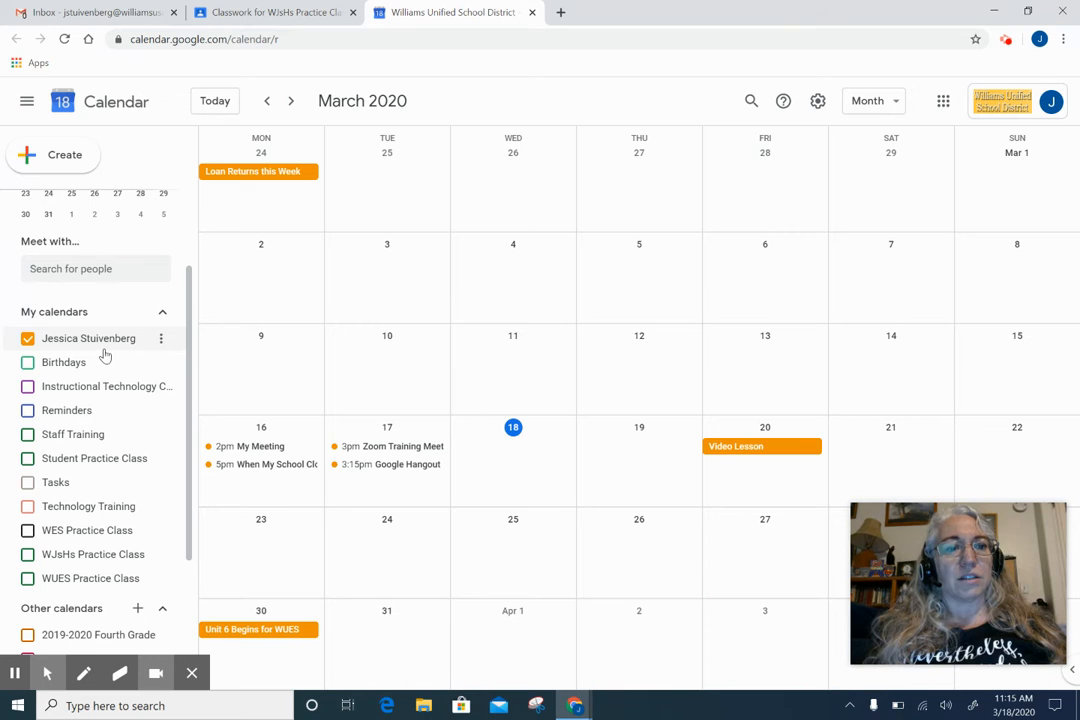
{"action": "left_click", "coordinate": [28, 531]}
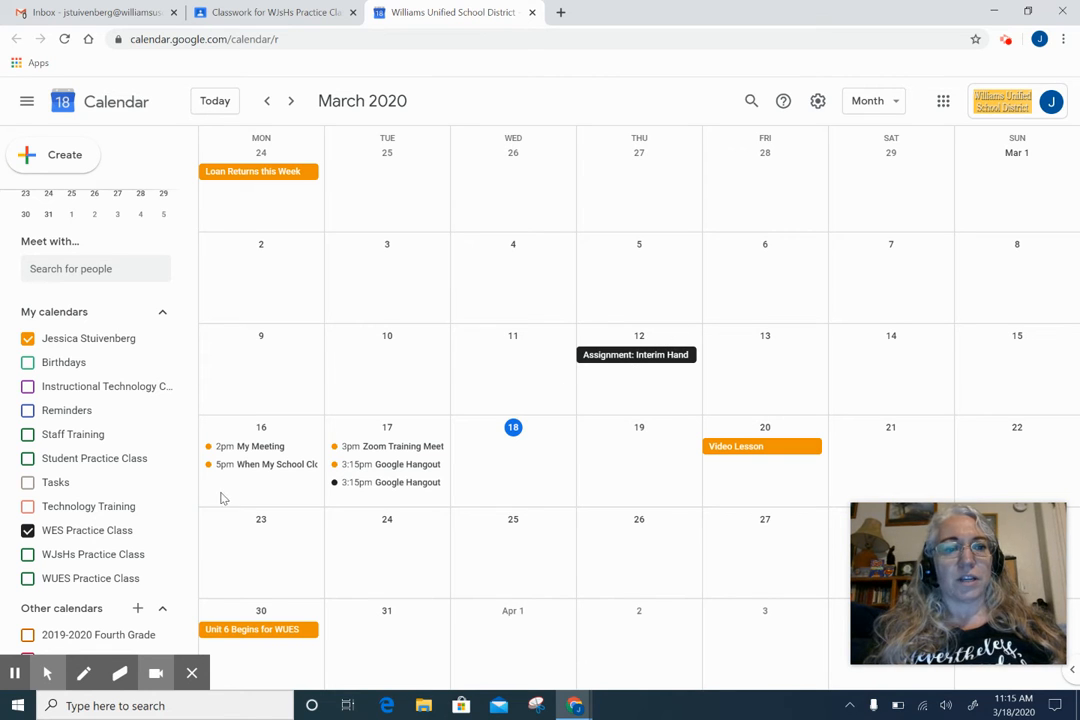
{"action": "left_click", "coordinate": [27, 531]}
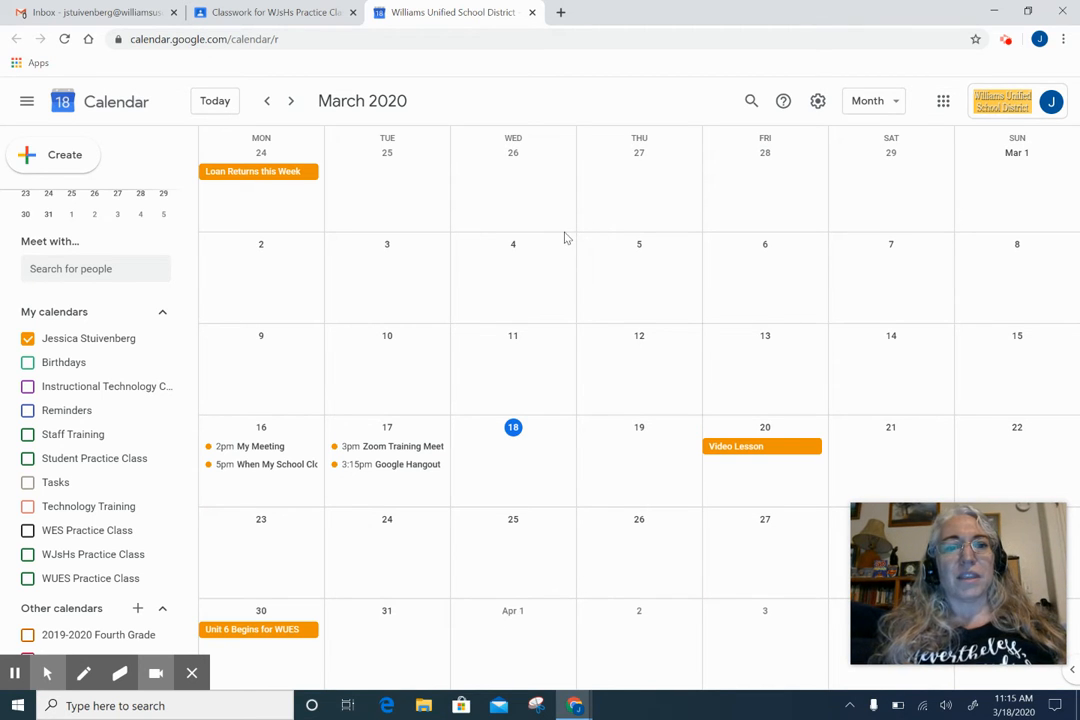
Start an all-day event on March 18, 2020, add Hangouts Meet conferencing, and open its full event options.
{"action": "left_click", "coordinate": [531, 463]}
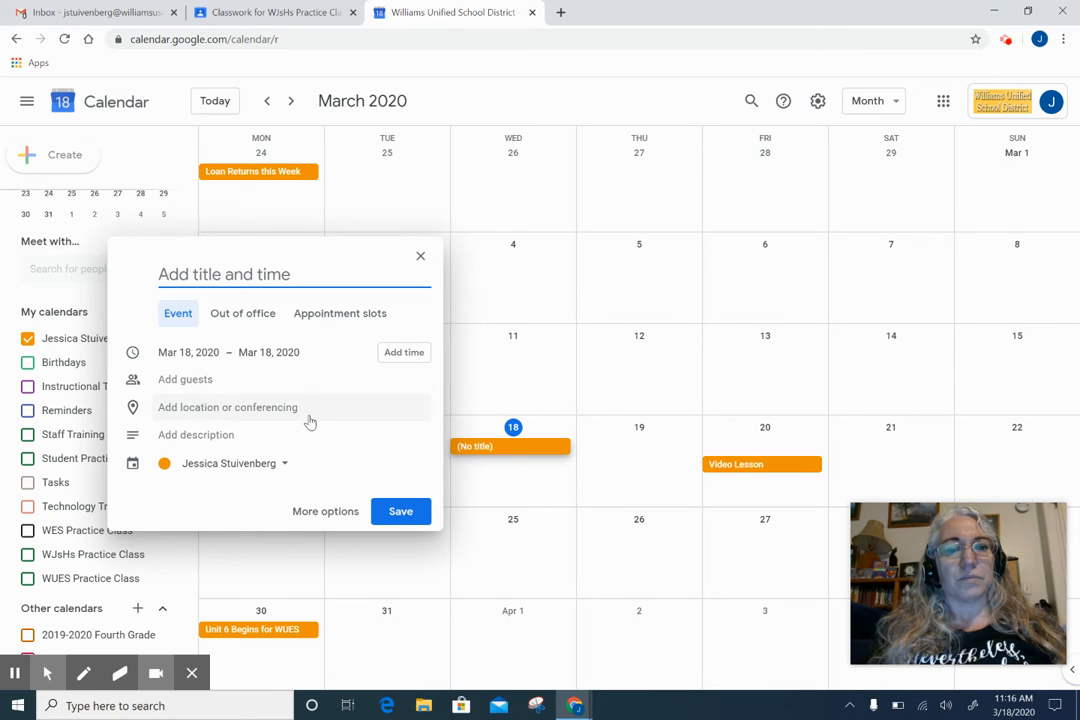
{"action": "left_click", "coordinate": [187, 411]}
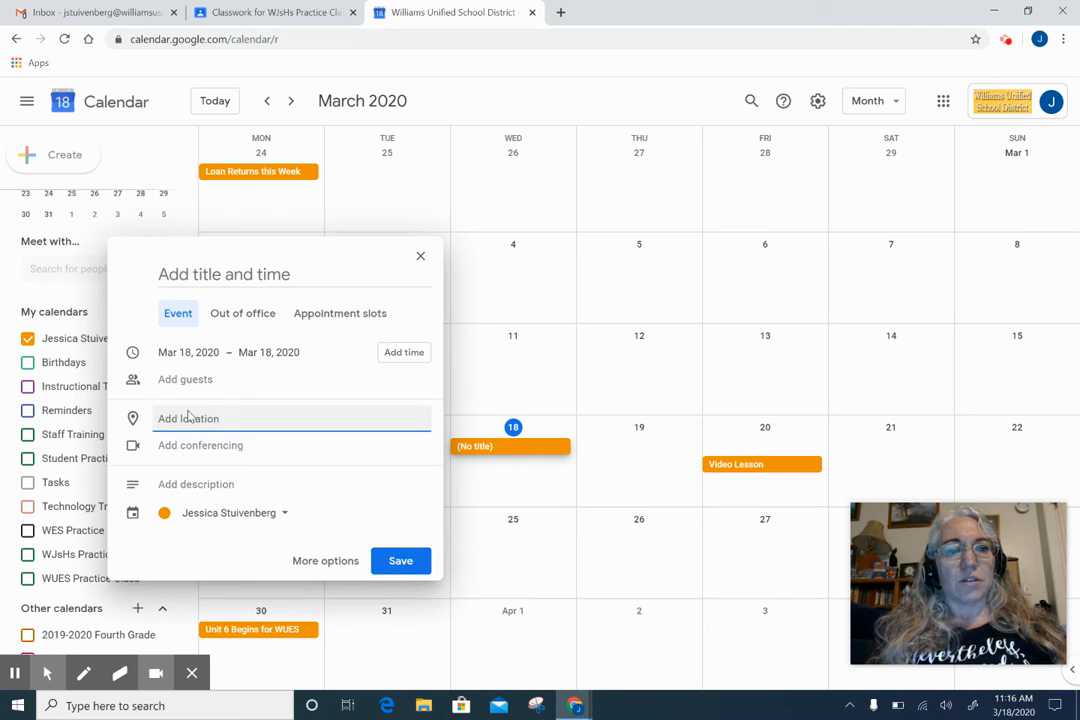
{"action": "left_click", "coordinate": [186, 455]}
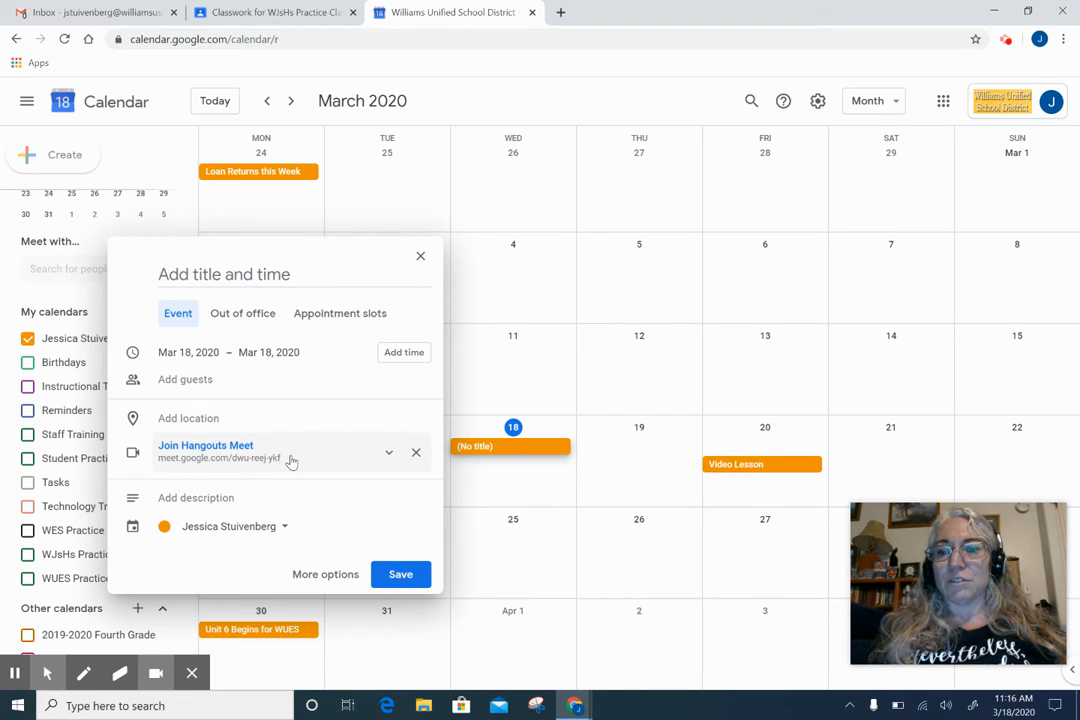
{"action": "left_click", "coordinate": [305, 574]}
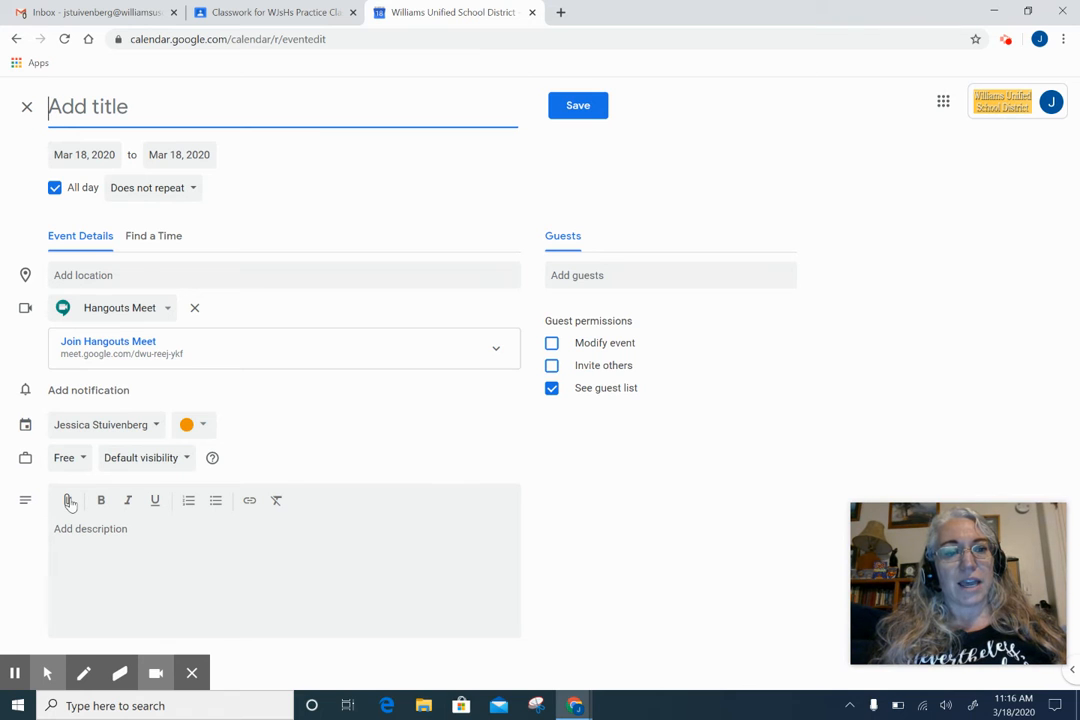
View the files available to attach to the event description, close the file selection, and leave the event unsaved.
{"action": "left_click", "coordinate": [69, 501]}
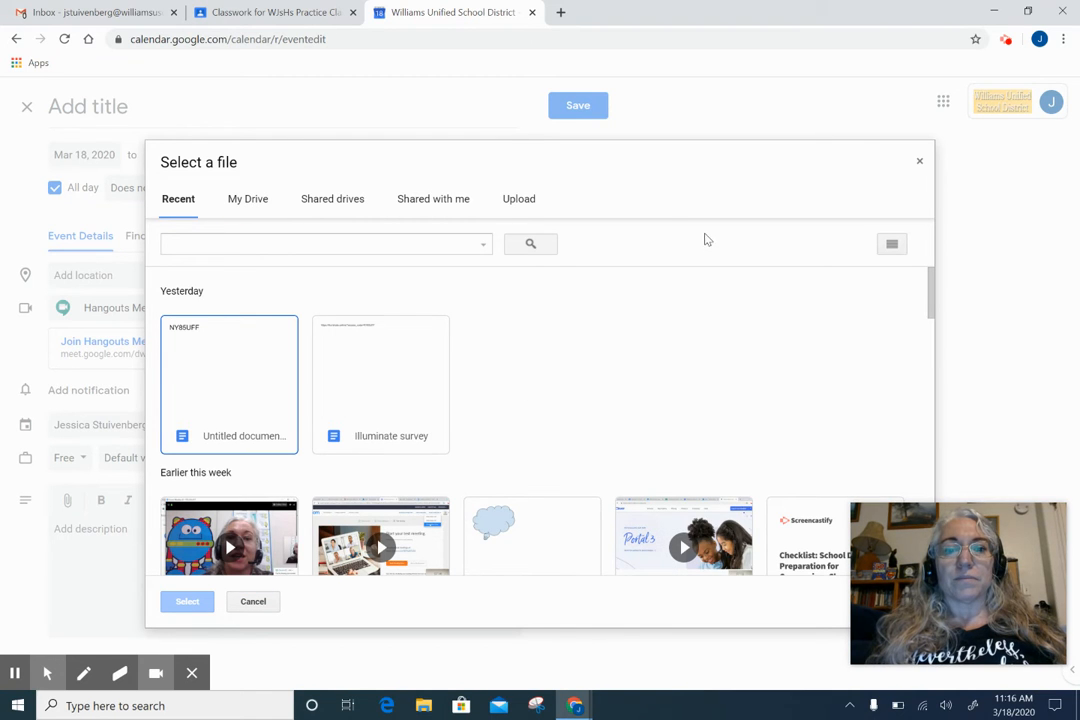
{"action": "left_click", "coordinate": [921, 164]}
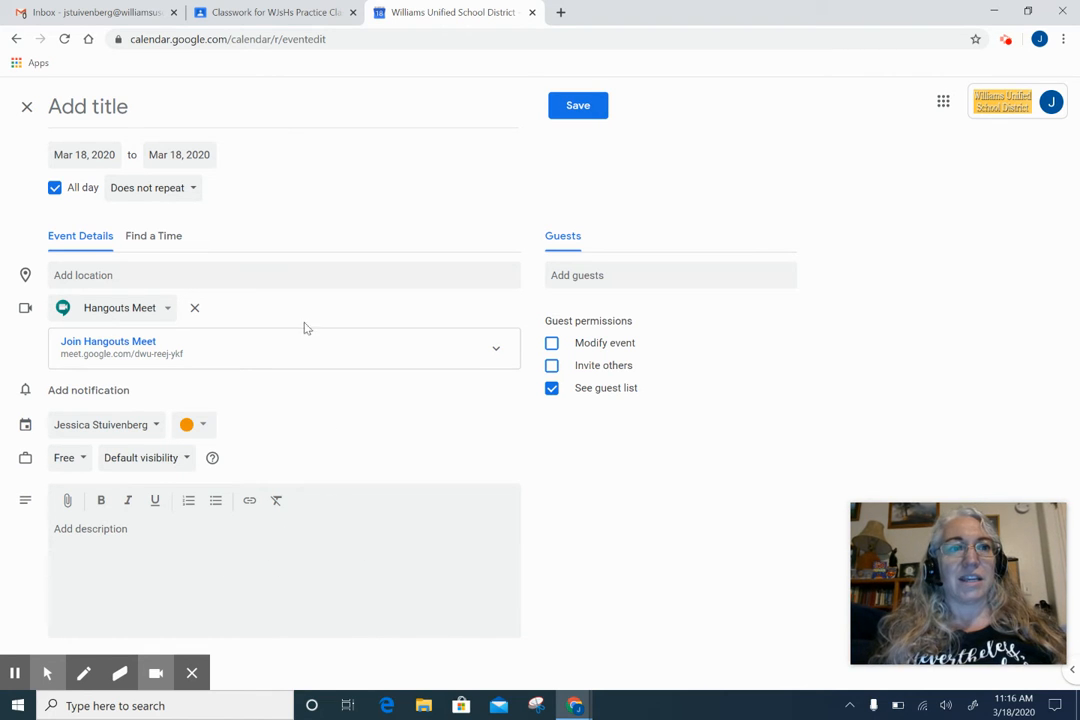
{"action": "left_click", "coordinate": [15, 40]}
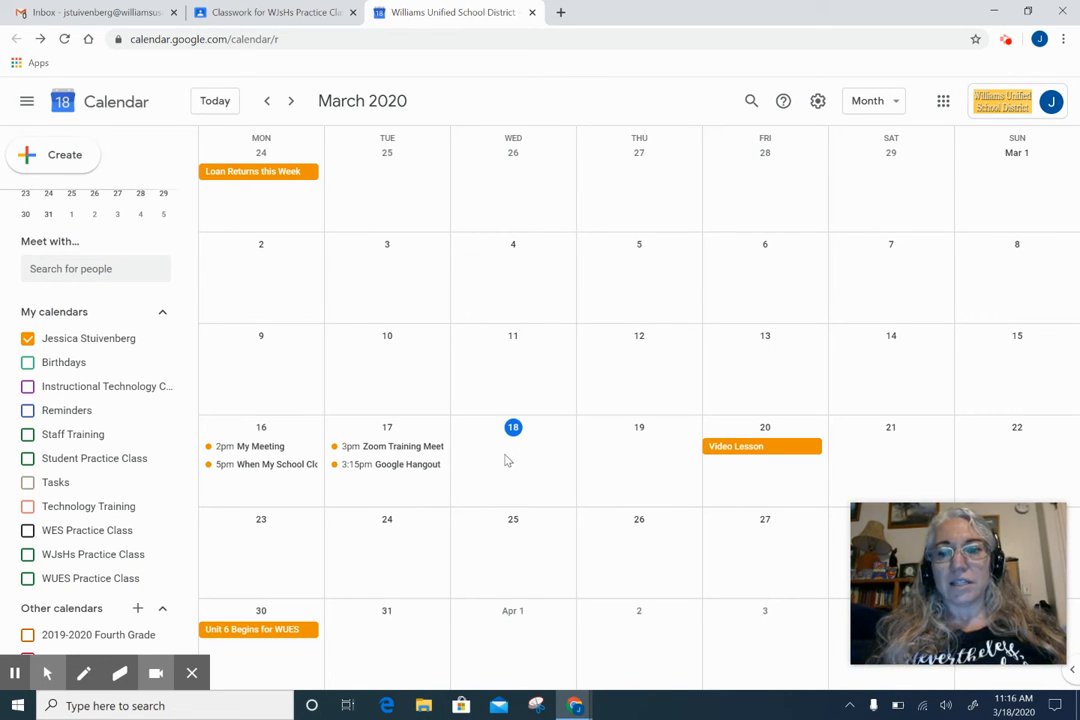
Start another new calendar event and discard it without saving.
{"action": "left_click", "coordinate": [40, 160]}
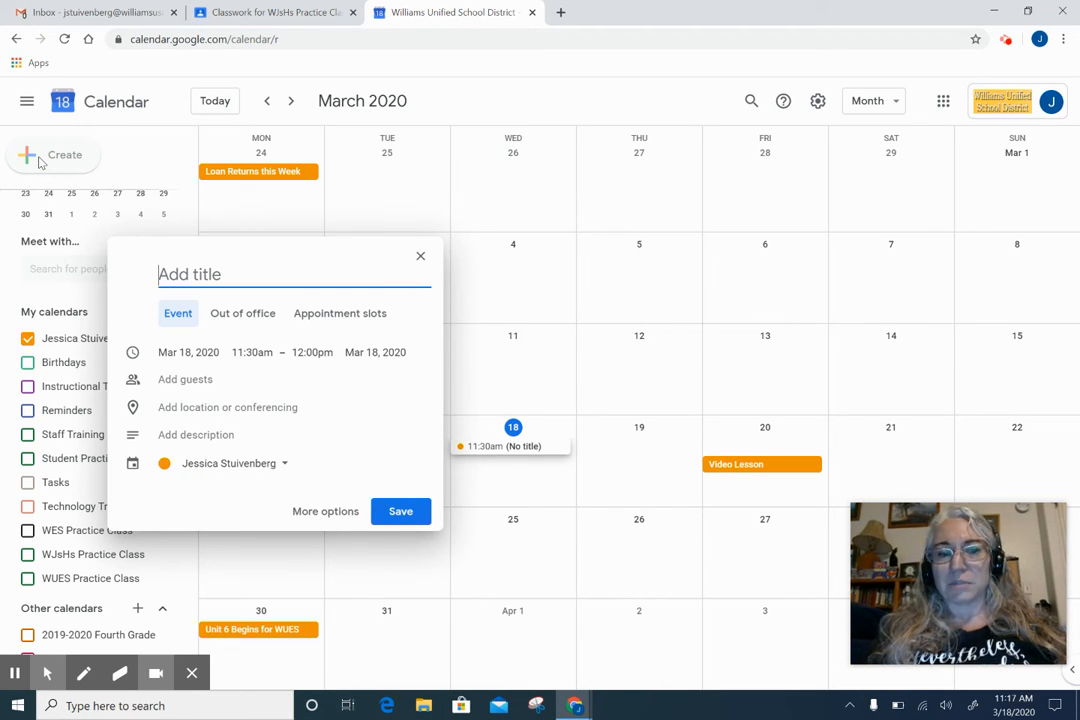
{"action": "left_click", "coordinate": [420, 255]}
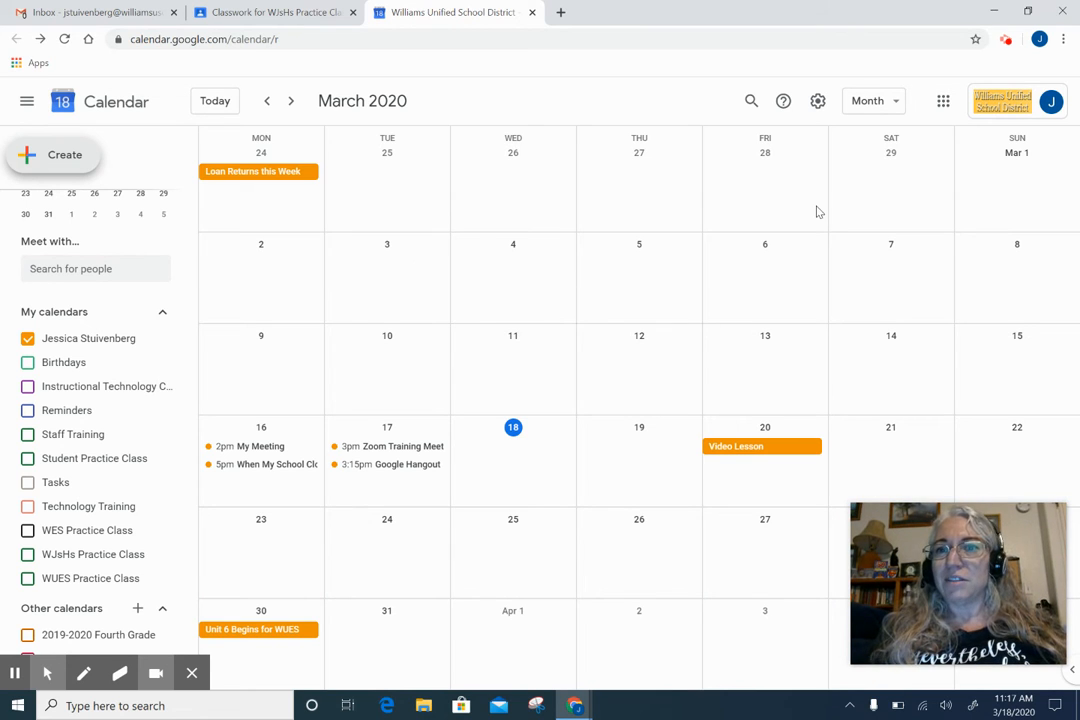
View the calendar's density and color options, leaving the color set and information density as they are.
{"action": "left_click", "coordinate": [817, 104]}
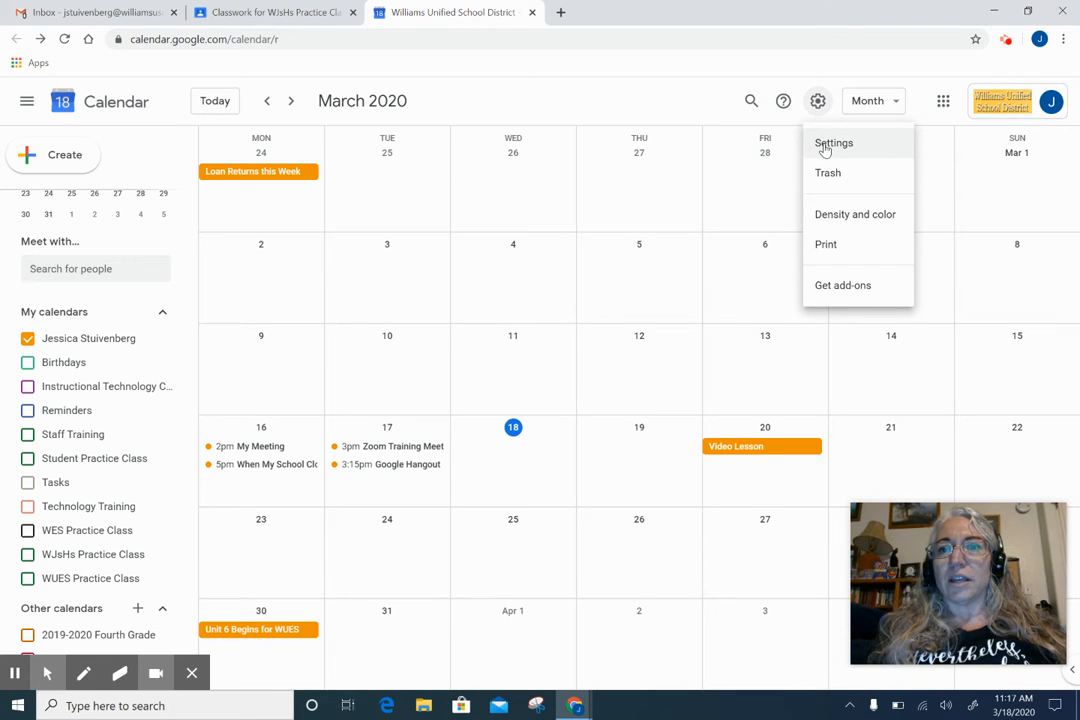
{"action": "left_click", "coordinate": [830, 216]}
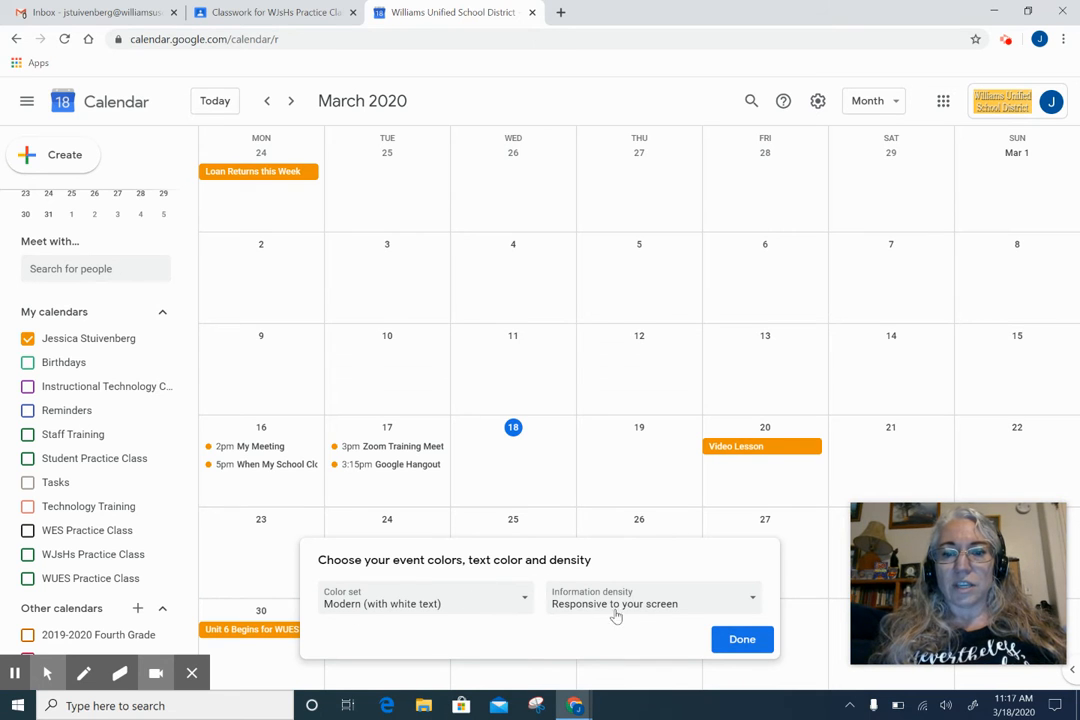
{"action": "left_click", "coordinate": [741, 639]}
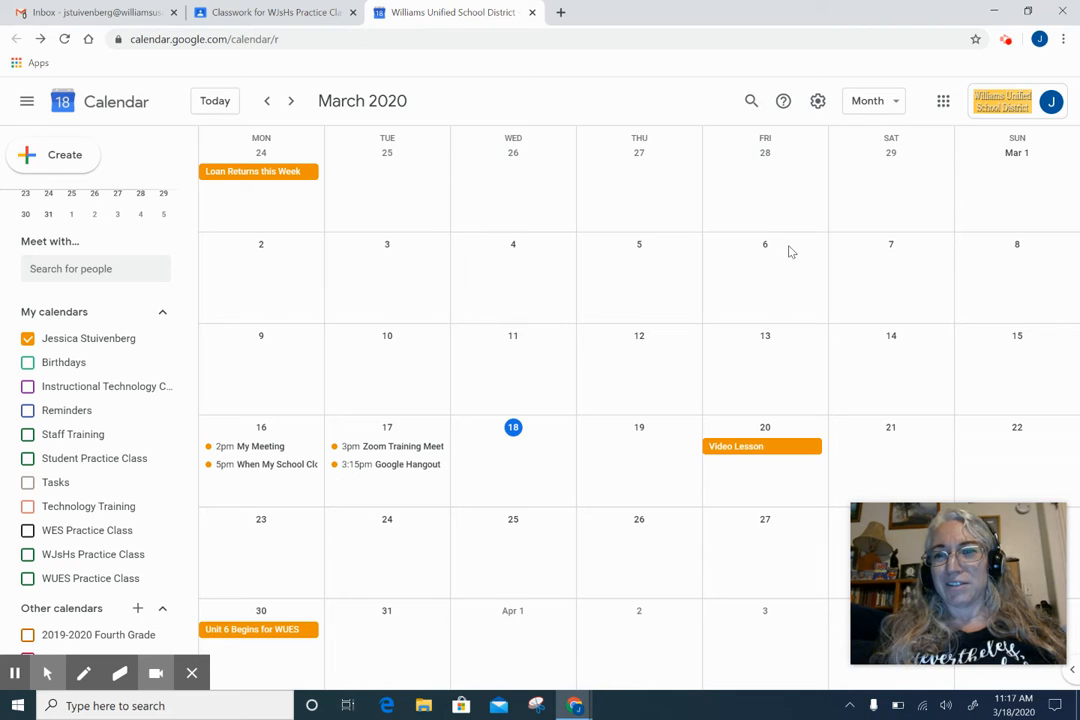
Open the calendar settings and examine the general sections, including time zone, world clock, event settings and view options.
{"action": "left_click", "coordinate": [818, 102]}
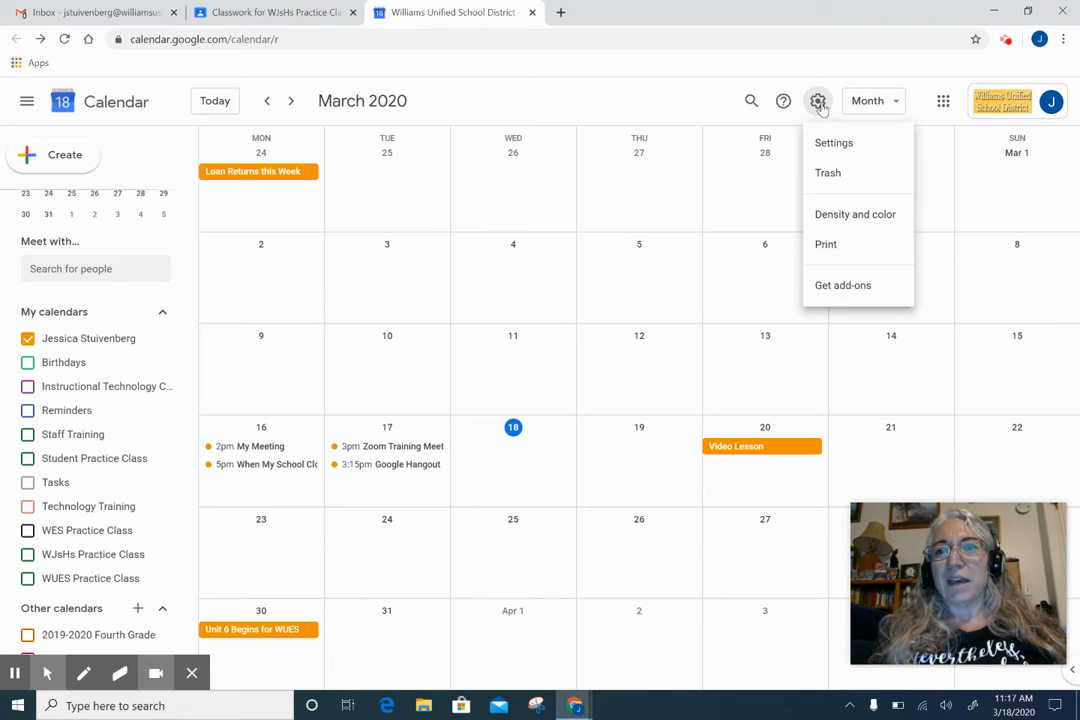
{"action": "left_click", "coordinate": [823, 145]}
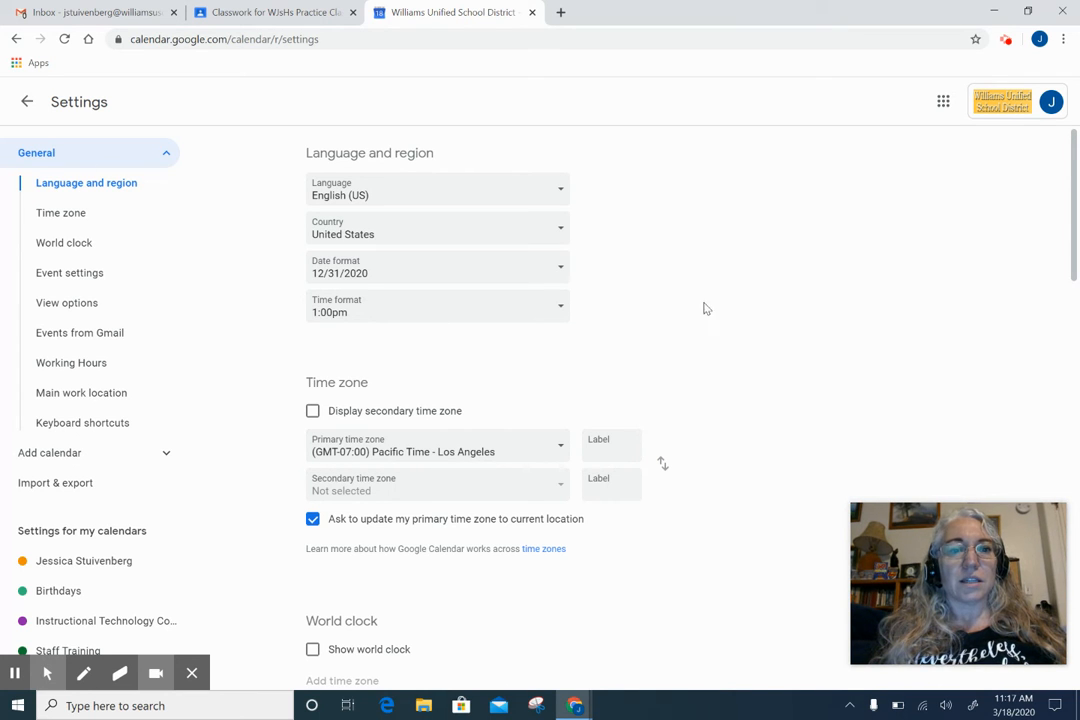
{"action": "scroll", "coordinate": [700, 295], "scroll_direction": "down", "scroll_amount": 6}
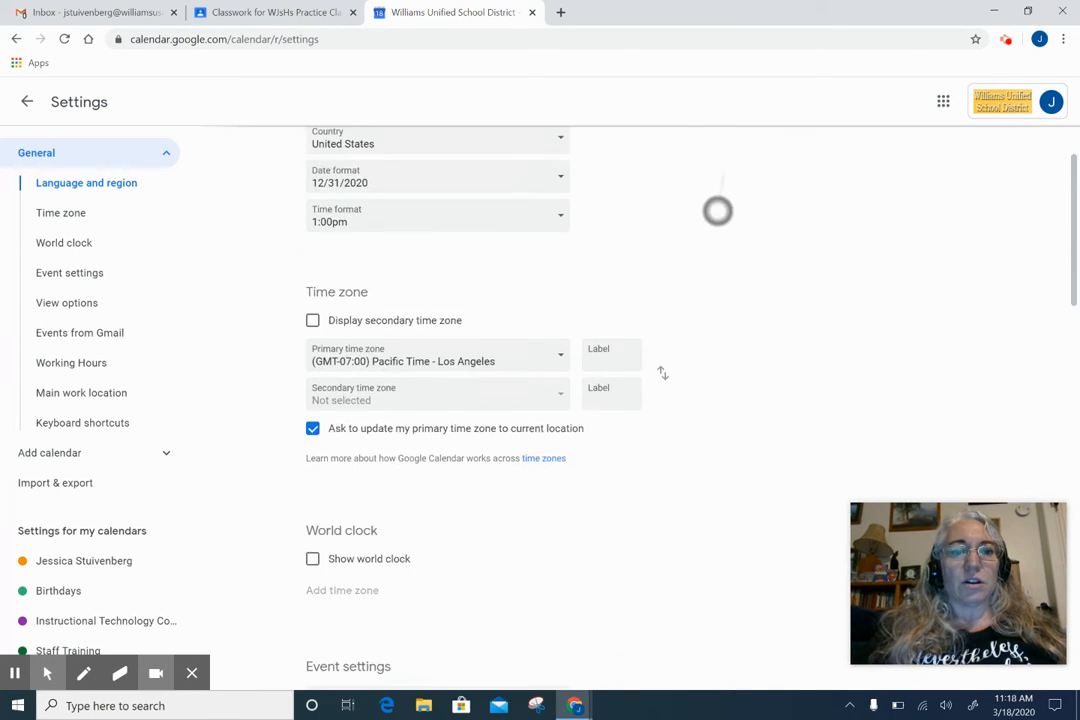
{"action": "scroll", "coordinate": [654, 198], "scroll_direction": "down", "scroll_amount": 5}
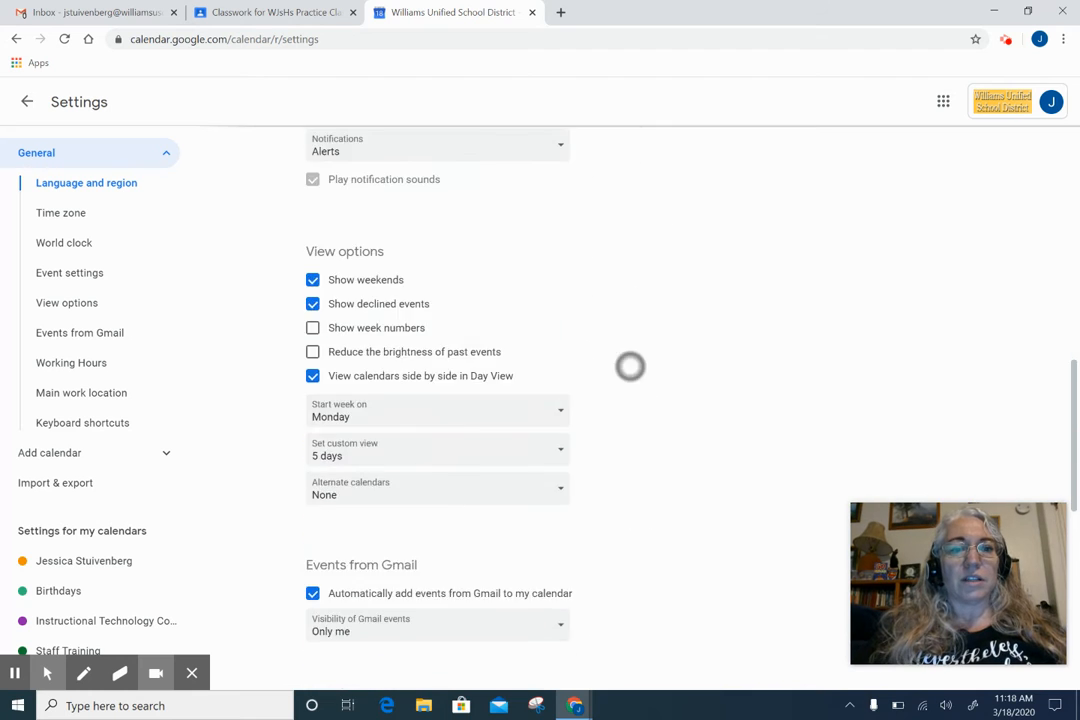
{"action": "scroll", "coordinate": [660, 150], "scroll_direction": "up", "scroll_amount": 12}
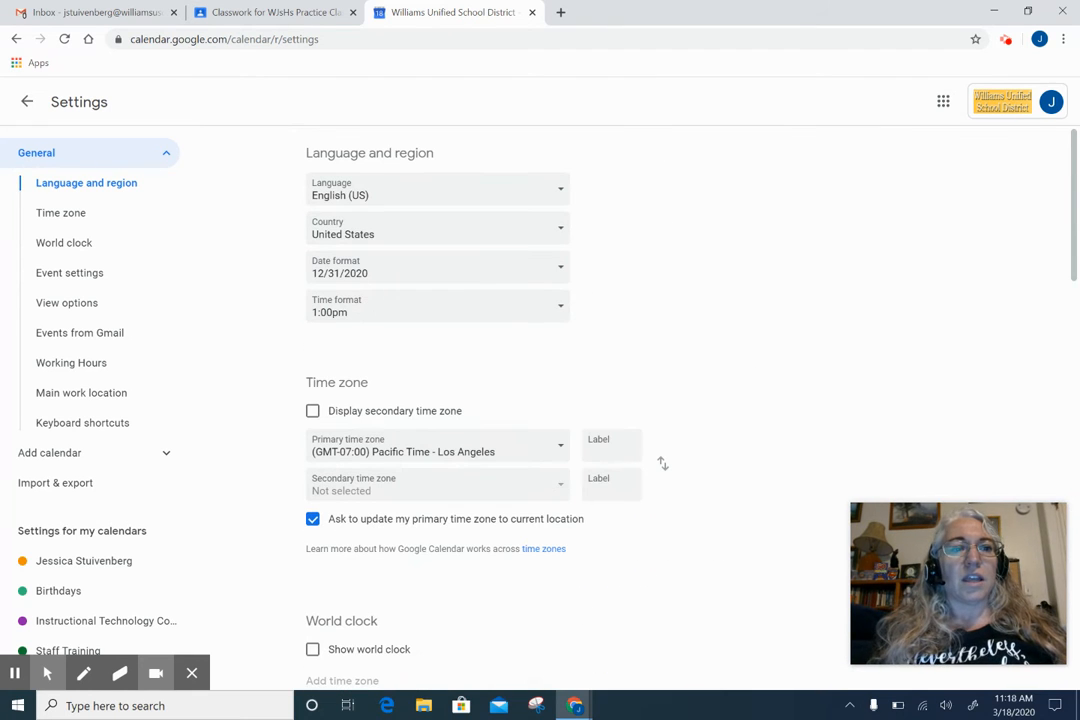
{"action": "left_click", "coordinate": [65, 212]}
{"action": "left_click", "coordinate": [60, 243]}
{"action": "left_click", "coordinate": [53, 276]}
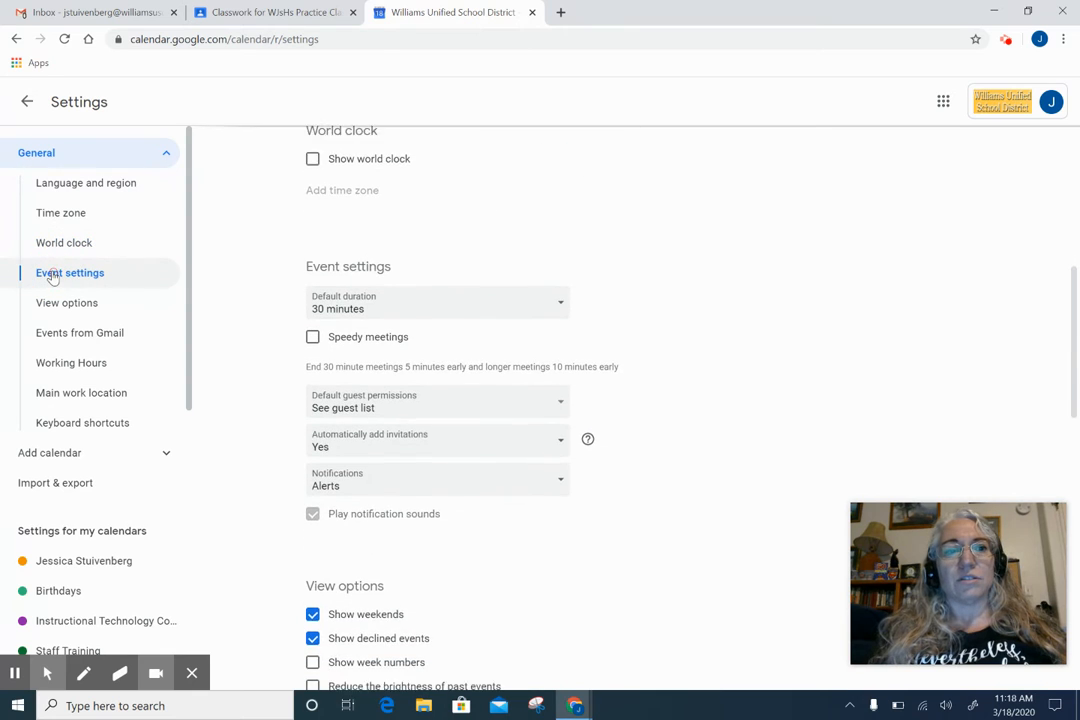
{"action": "left_click", "coordinate": [58, 300]}
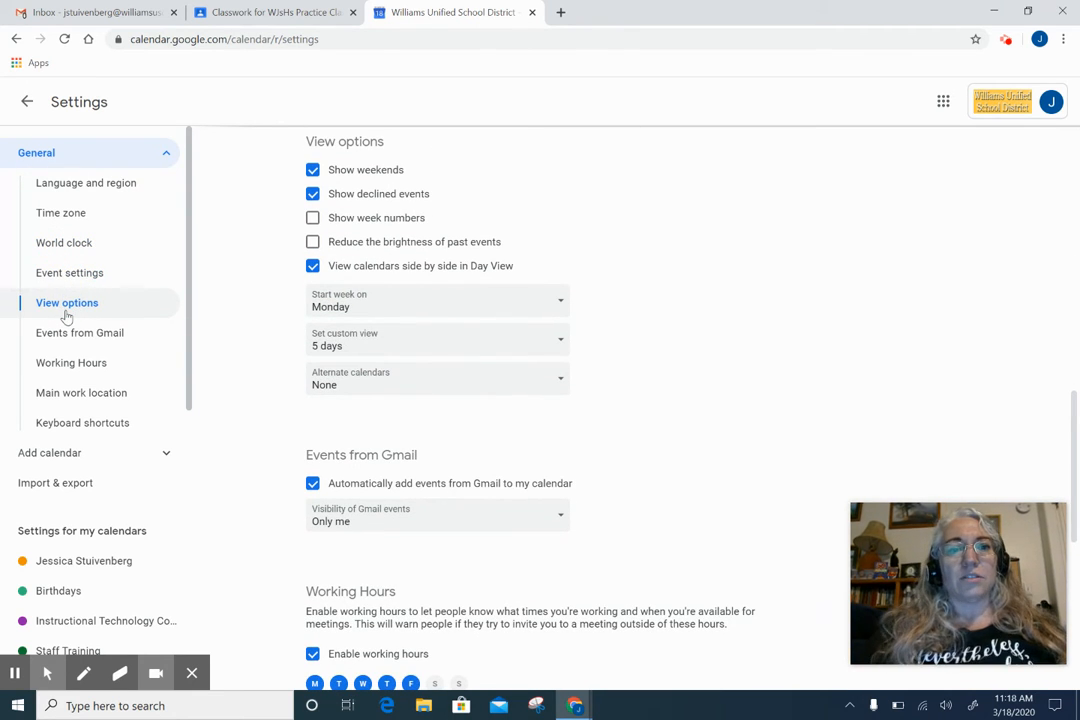
{"action": "scroll", "coordinate": [565, 447], "scroll_direction": "down", "scroll_amount": 5}
{"action": "scroll", "coordinate": [565, 400], "scroll_direction": "up", "scroll_amount": 10}
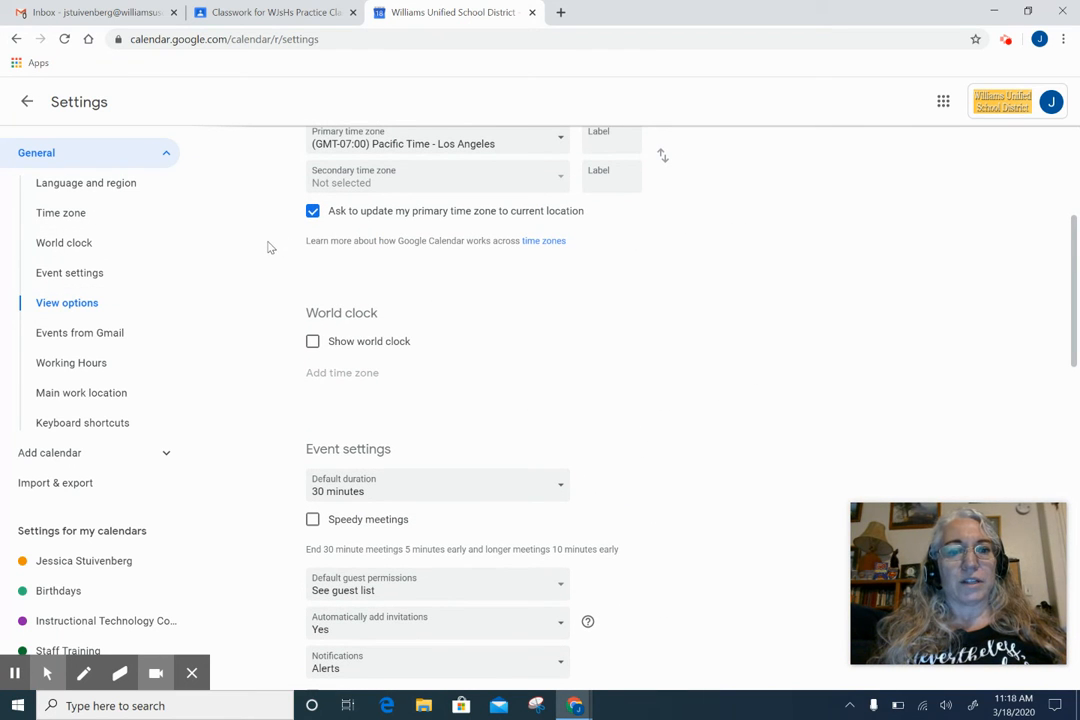
View the available default event durations in the event settings and close the choices without picking one.
{"action": "scroll", "coordinate": [268, 246], "scroll_direction": "down", "scroll_amount": 2}
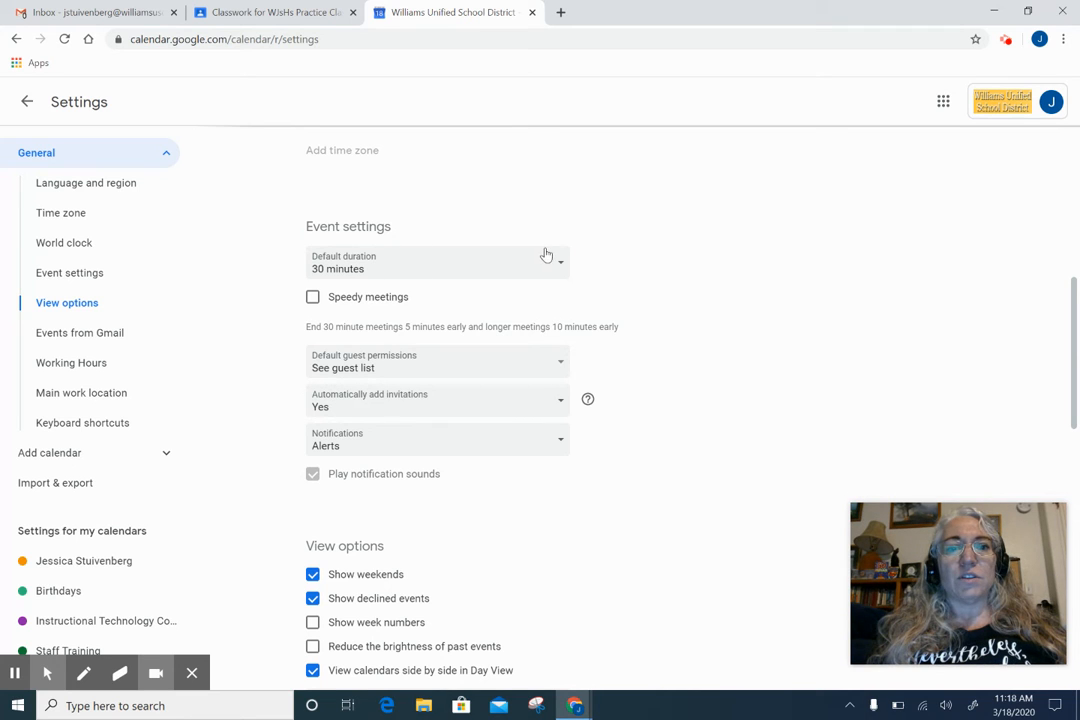
{"action": "left_click", "coordinate": [561, 266]}
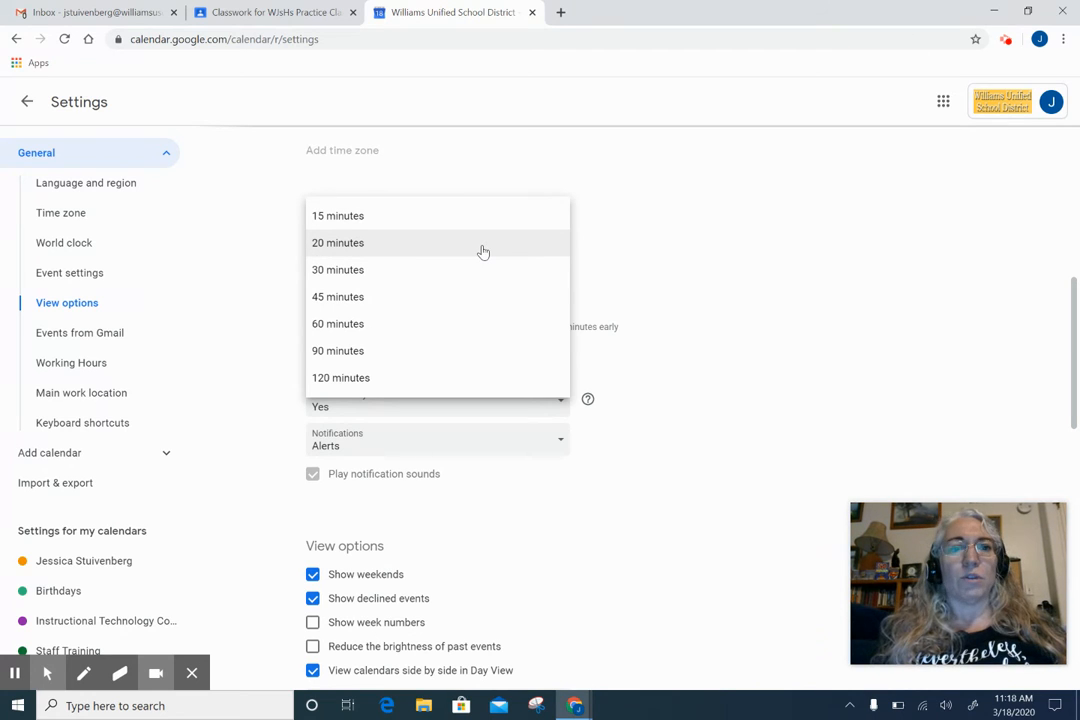
{"action": "left_click", "coordinate": [659, 207]}
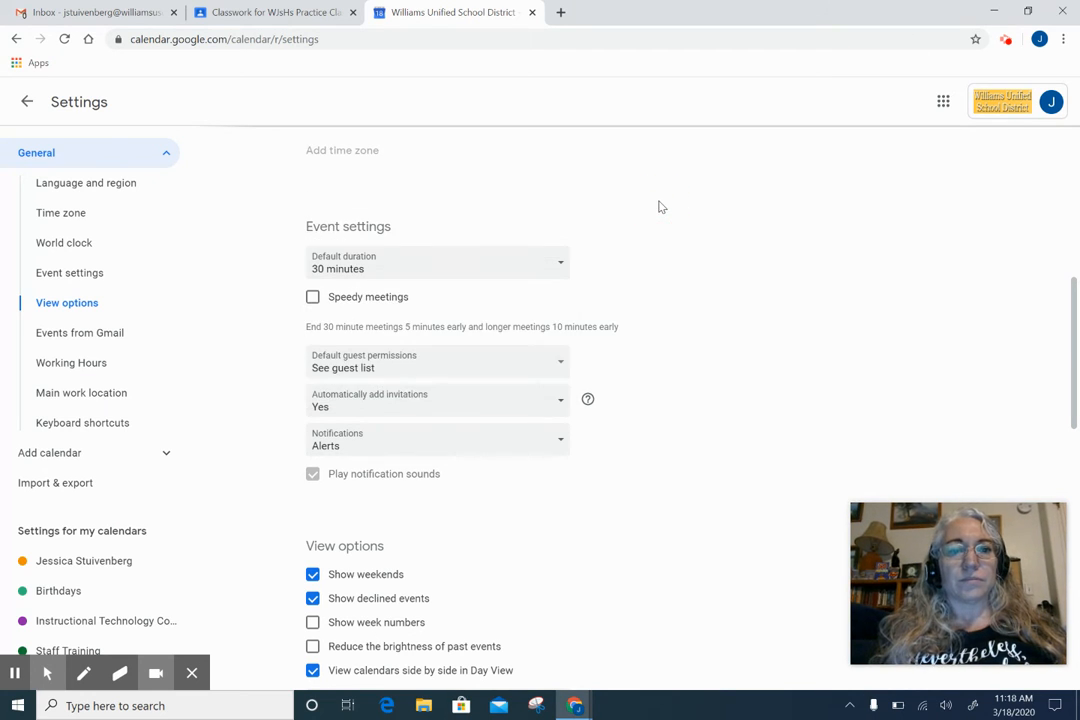
Turn off the display of weekends in the view options and turn it back on.
{"action": "scroll", "coordinate": [685, 511], "scroll_direction": "down", "scroll_amount": 3}
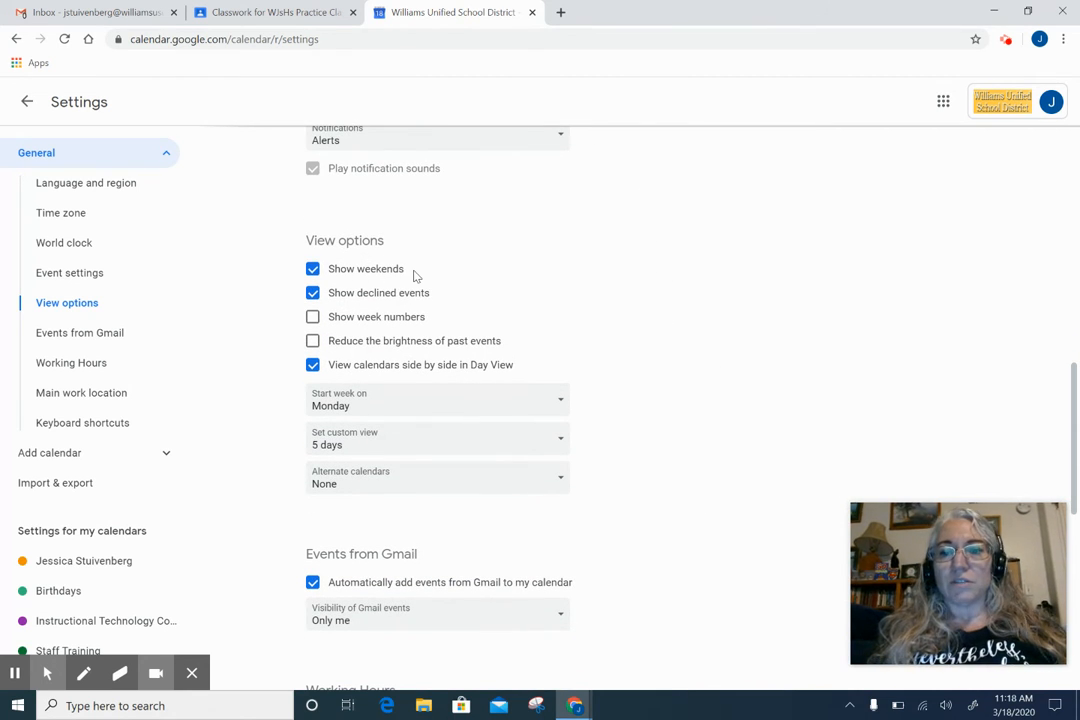
{"action": "left_click", "coordinate": [313, 269]}
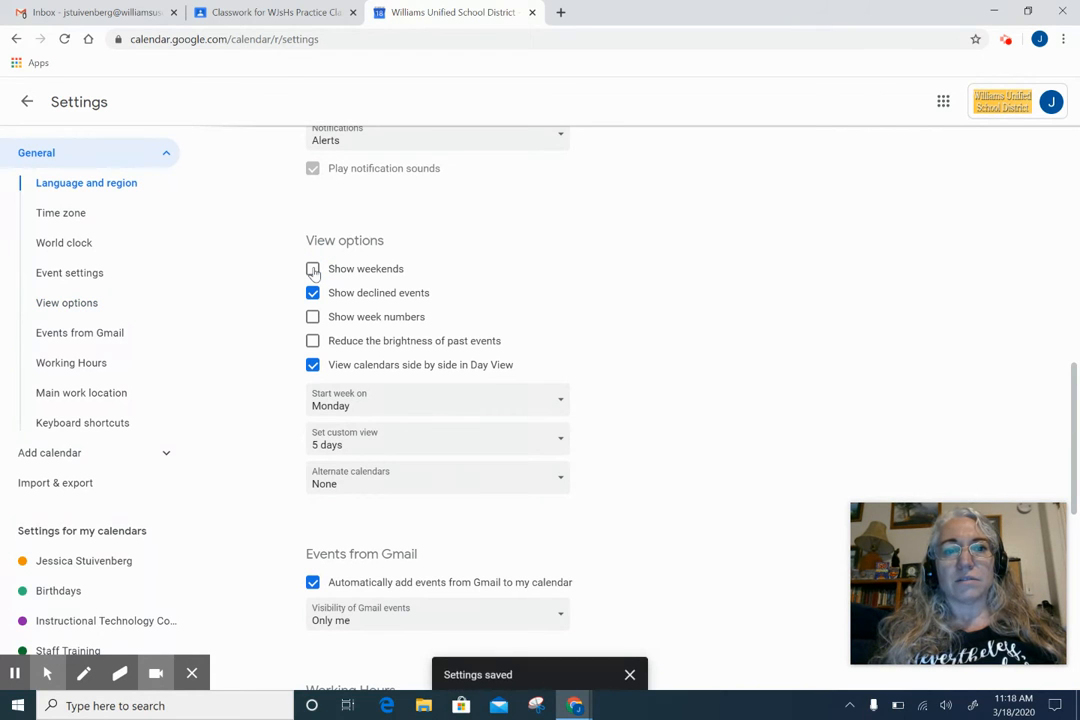
{"action": "left_click", "coordinate": [313, 270]}
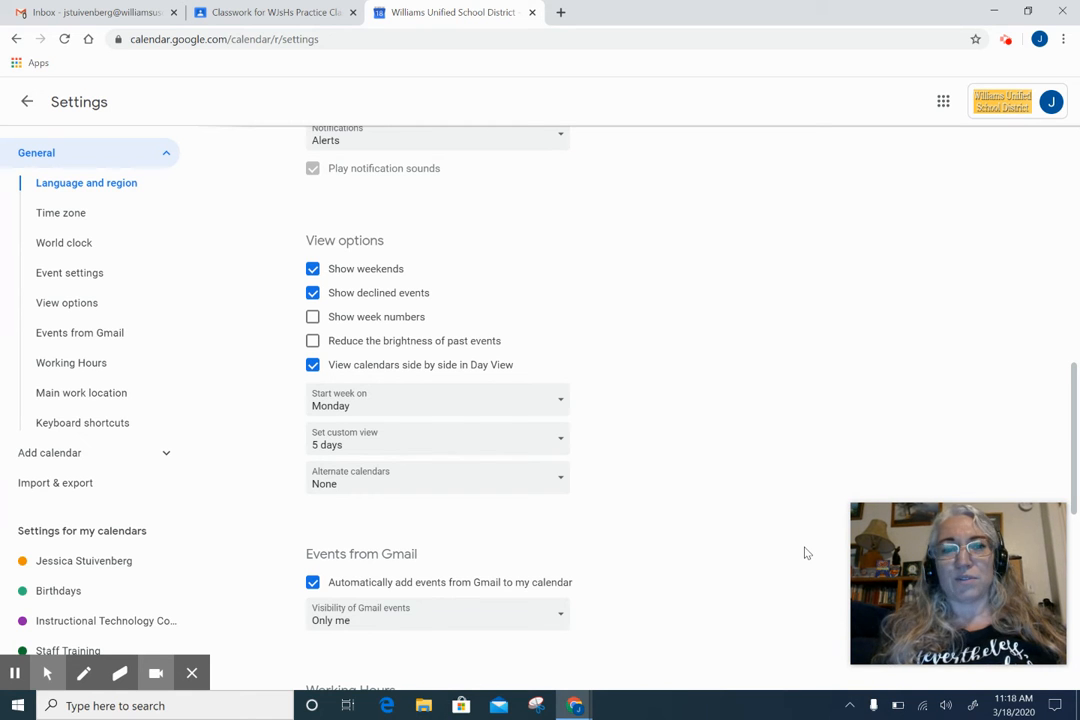
View the choices for the week's starting day and the custom view, keeping Monday and 5 days.
{"action": "scroll", "coordinate": [636, 402], "scroll_direction": "down", "scroll_amount": 2}
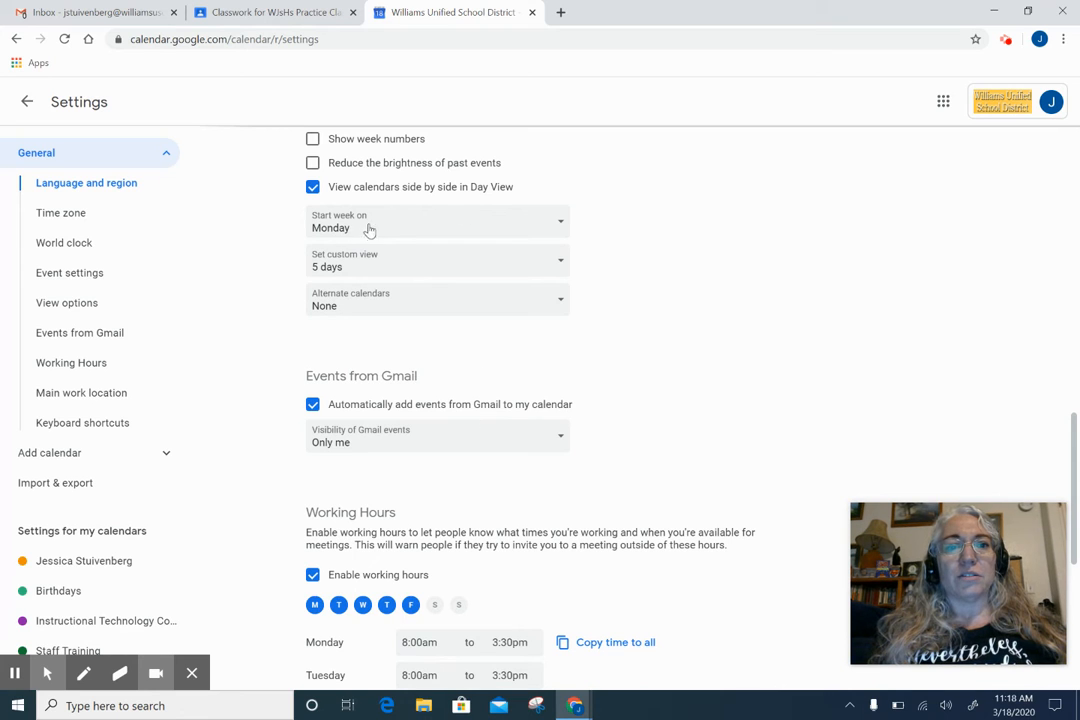
{"action": "left_click", "coordinate": [561, 226]}
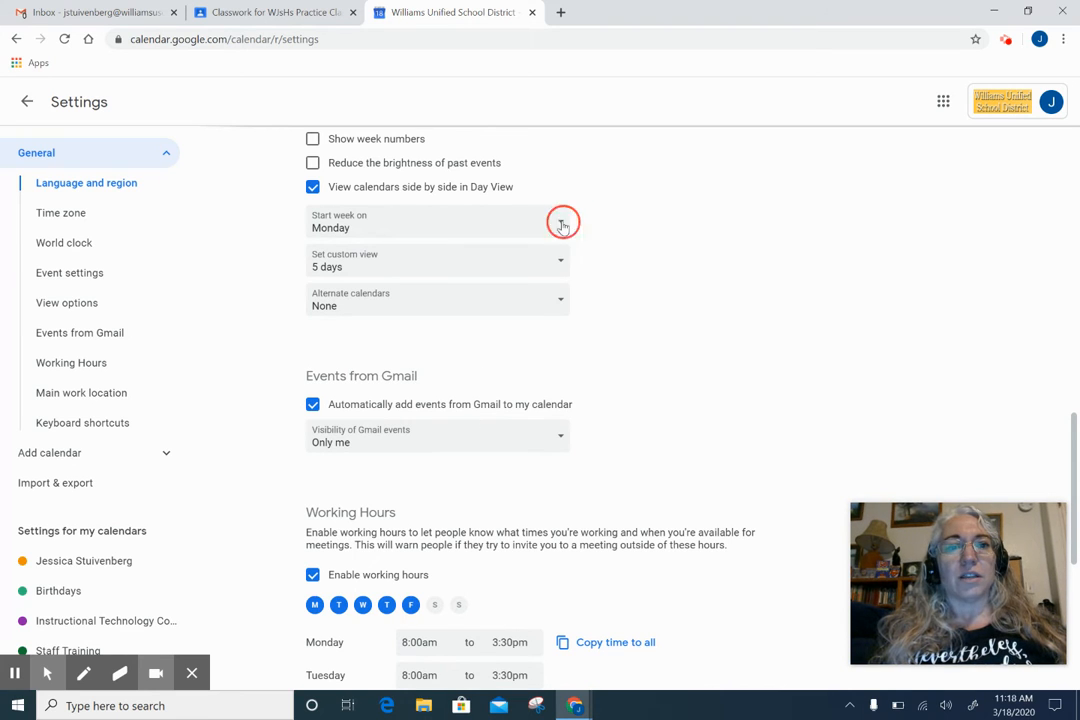
{"action": "left_click", "coordinate": [591, 207]}
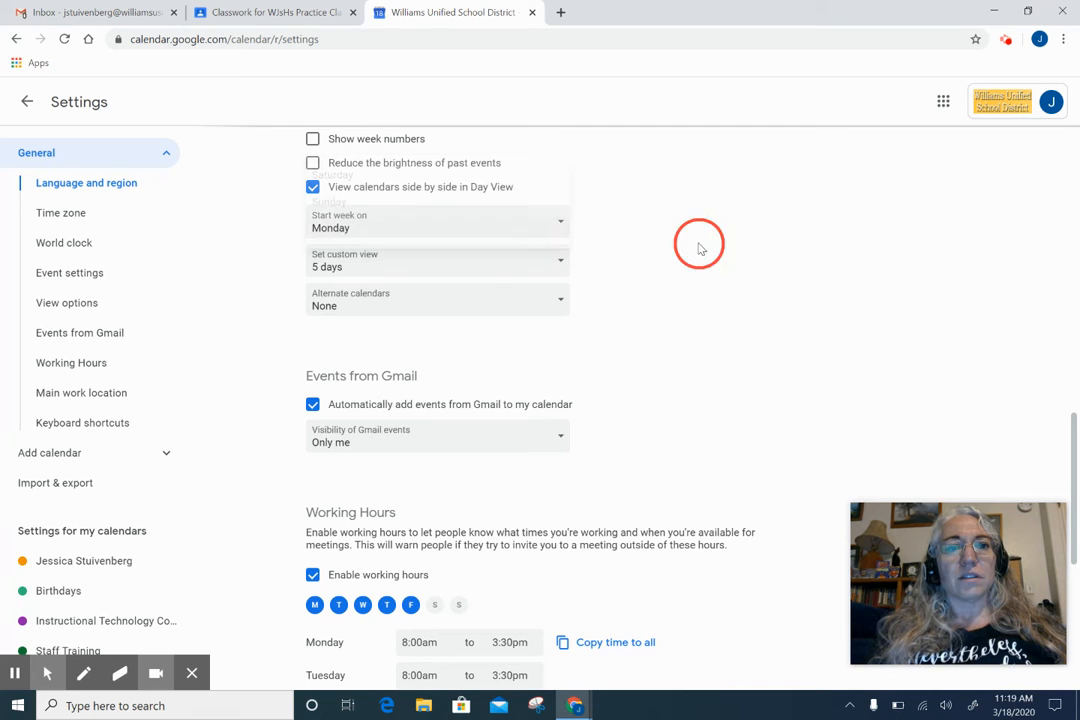
{"action": "left_click", "coordinate": [566, 264]}
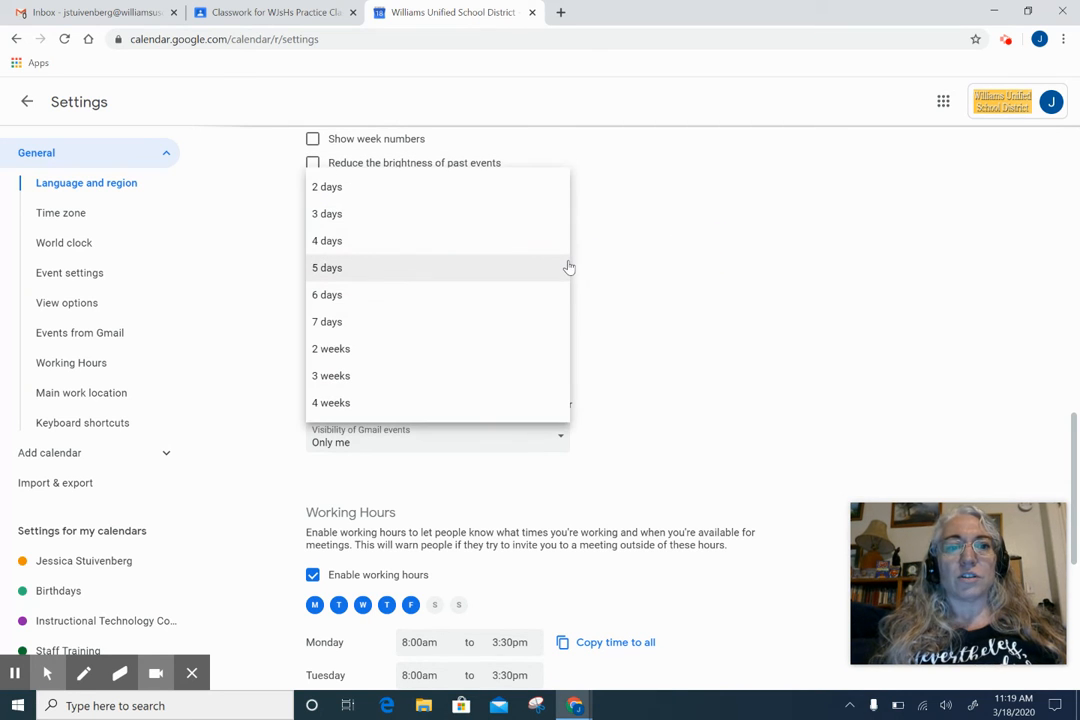
{"action": "left_click", "coordinate": [568, 267]}
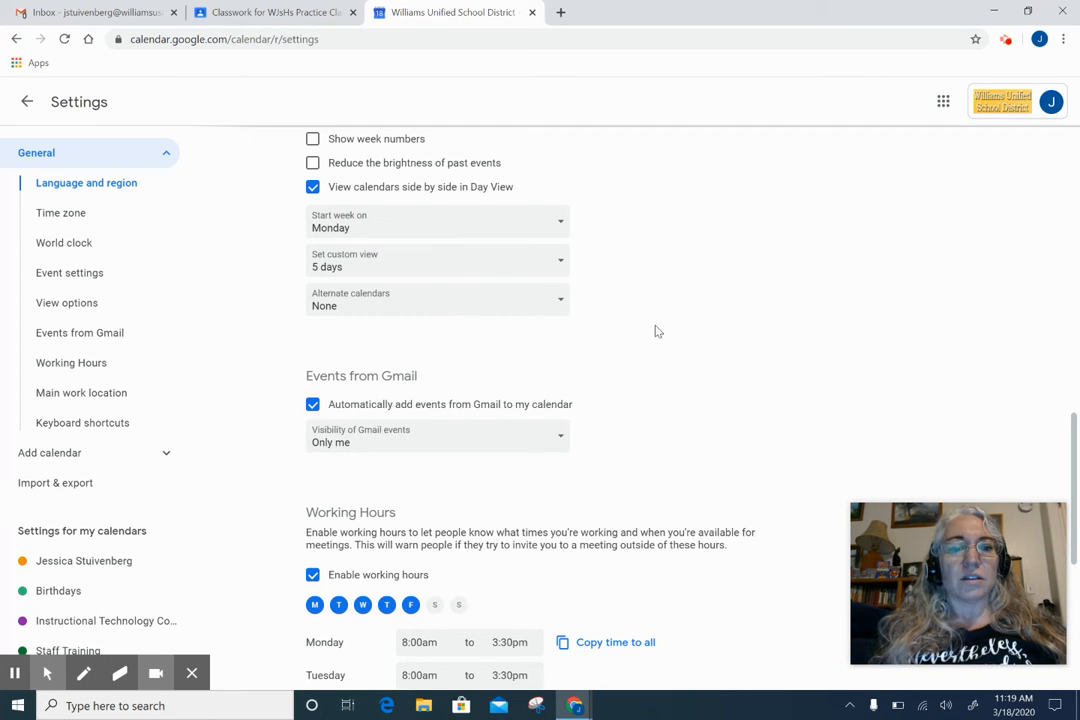
Look over the working hours, main work location and keyboard shortcut settings, and return to the calendar.
{"action": "scroll", "coordinate": [779, 412], "scroll_direction": "down", "scroll_amount": 5}
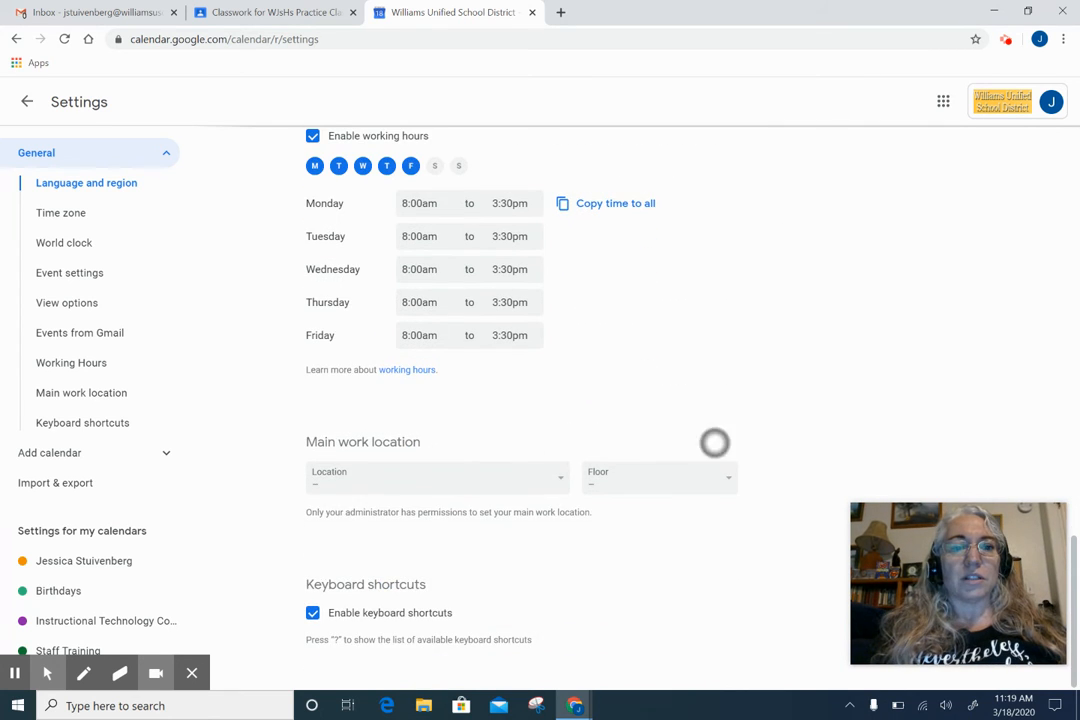
{"action": "scroll", "coordinate": [662, 463], "scroll_direction": "up", "scroll_amount": 15}
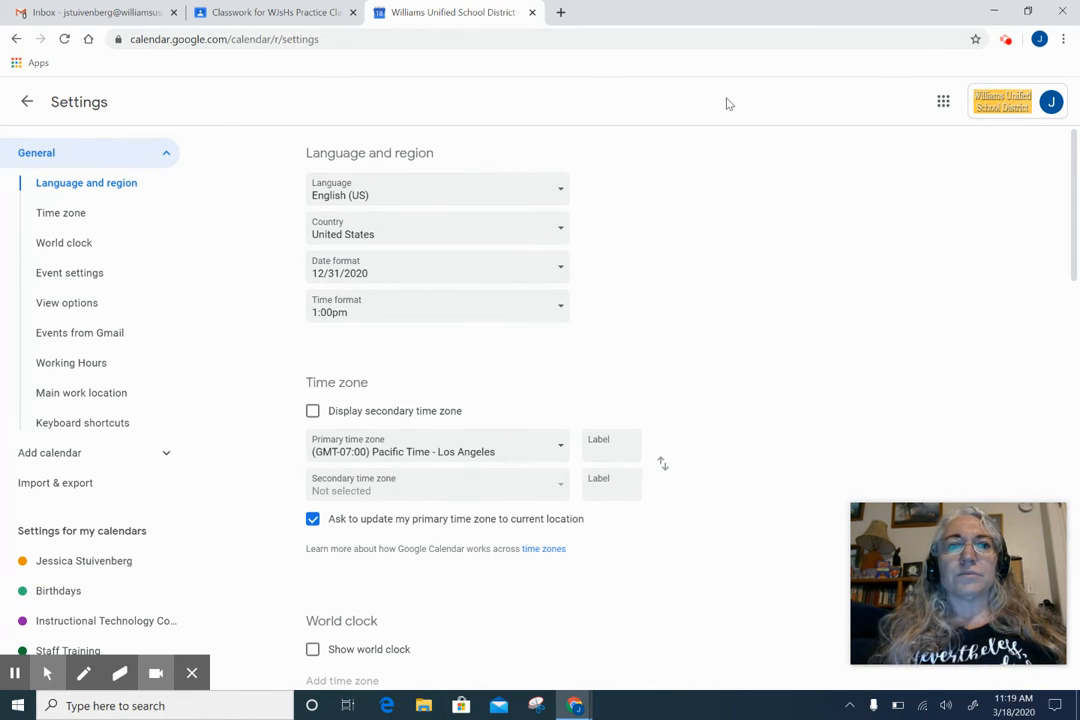
{"action": "left_click", "coordinate": [28, 103]}
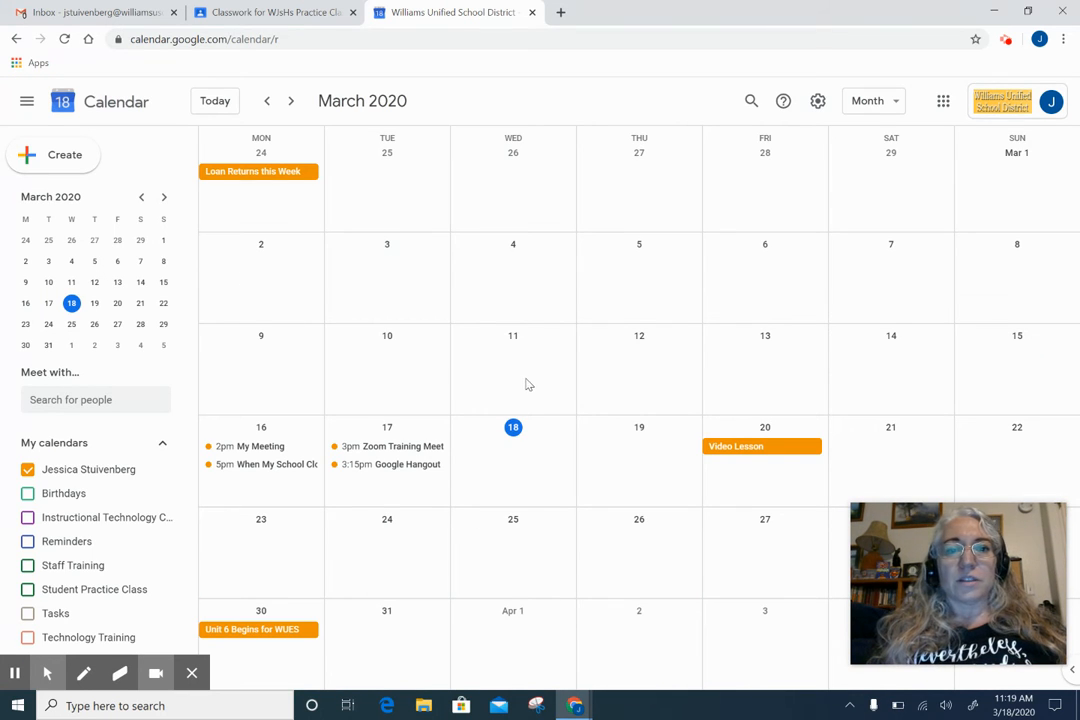
Start untitled appointment slots on March 19, 2020 with a start time of 8:00am.
{"action": "left_click", "coordinate": [601, 463]}
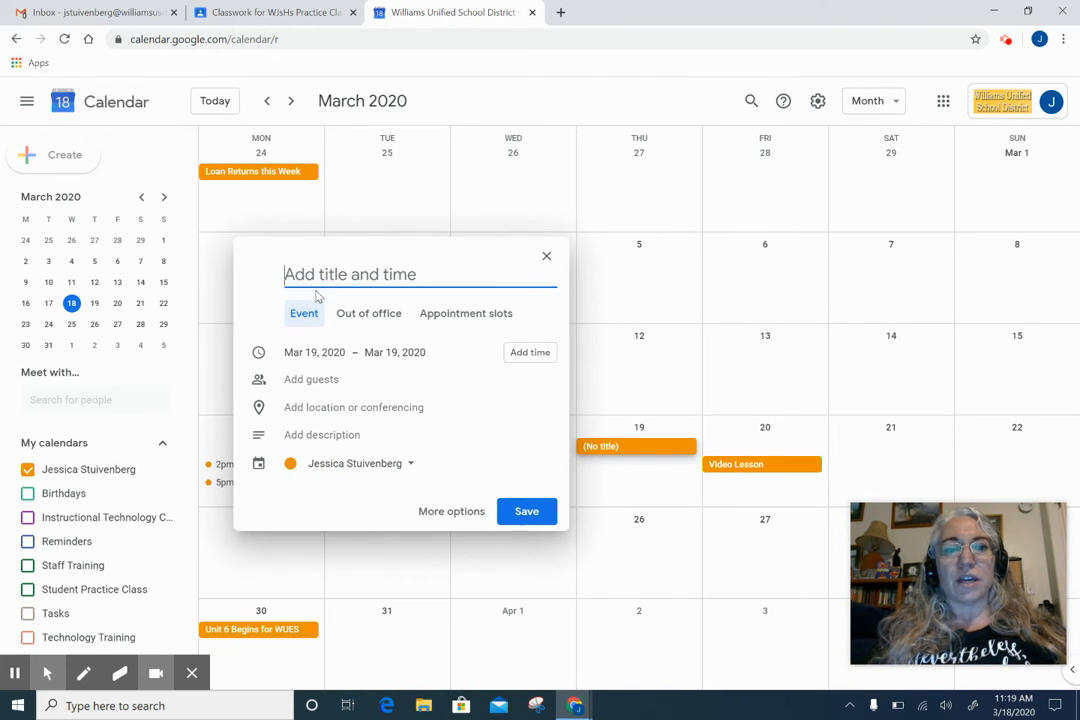
{"action": "left_click", "coordinate": [452, 314]}
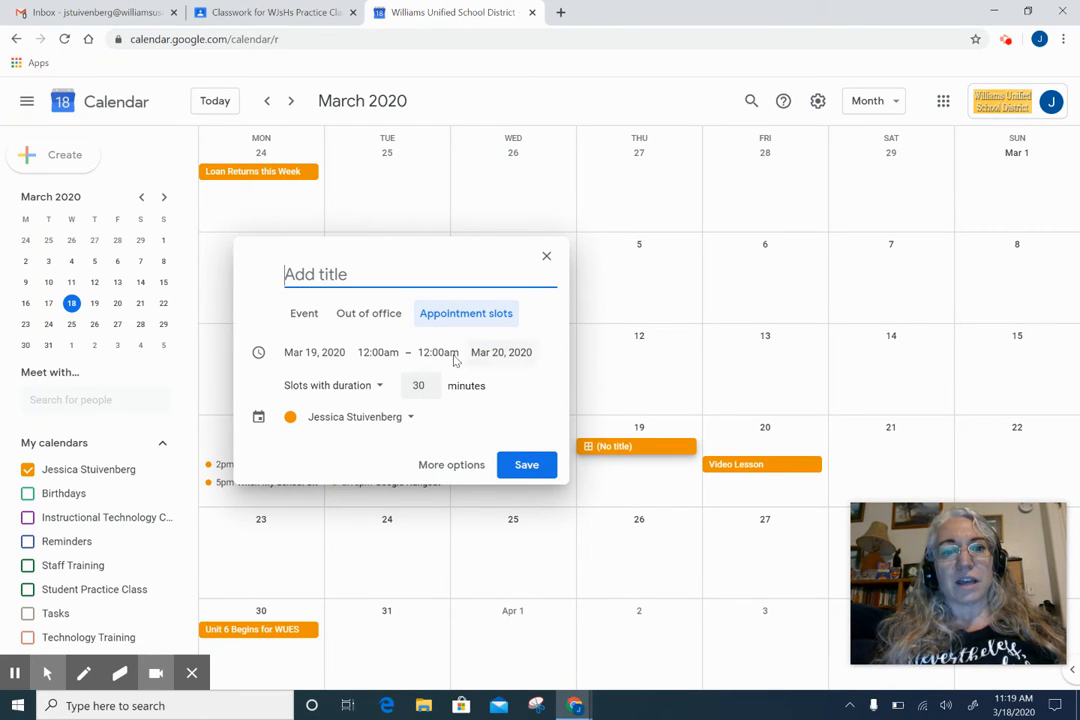
{"action": "left_click", "coordinate": [385, 353]}
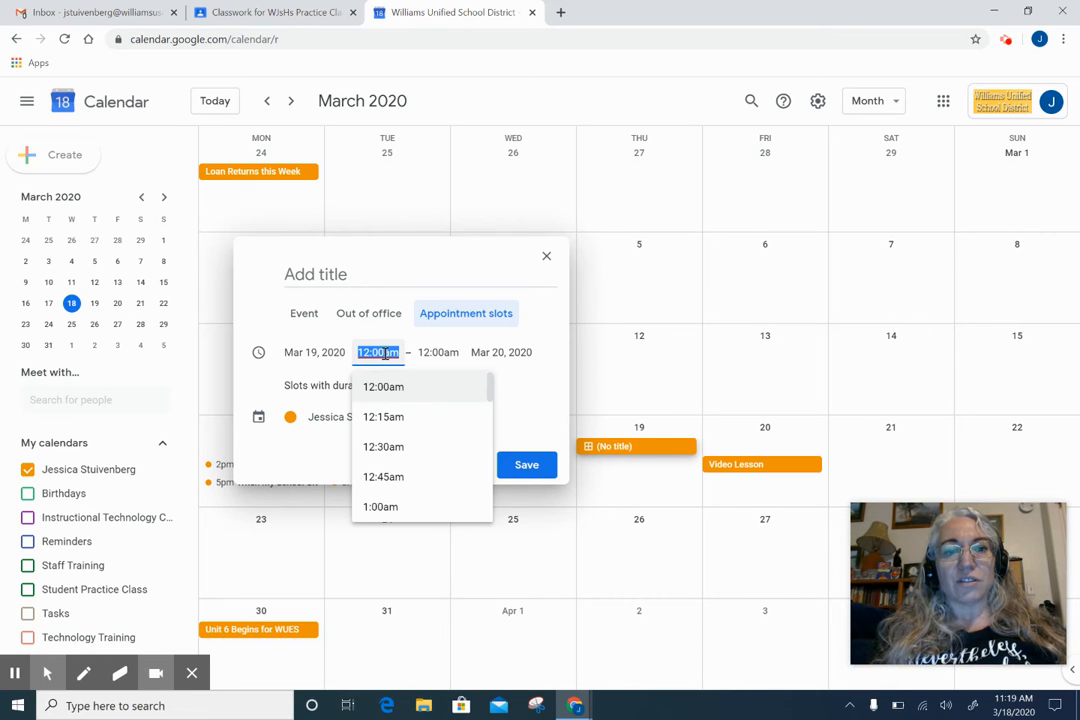
{"action": "left_click_drag", "start_coordinate": [490, 388], "coordinate": [493, 427]}
{"action": "left_click", "coordinate": [418, 486]}
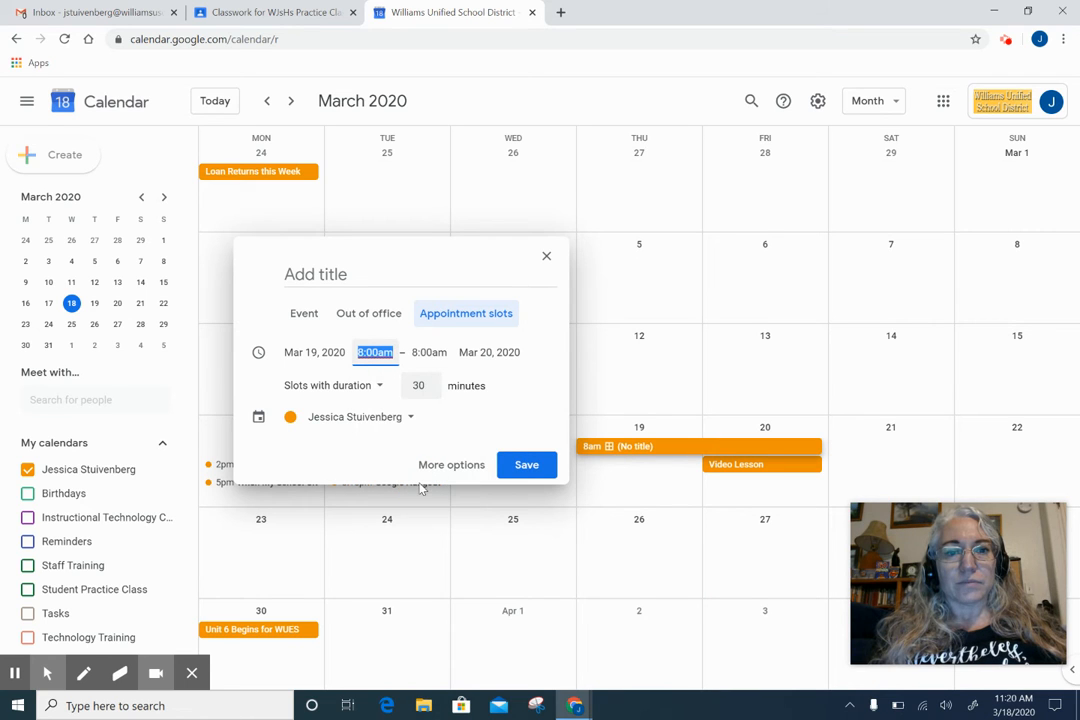
Set the appointment slots' end time to 3:30pm and the slot duration to 20 minutes, and save them.
{"action": "left_click", "coordinate": [448, 360]}
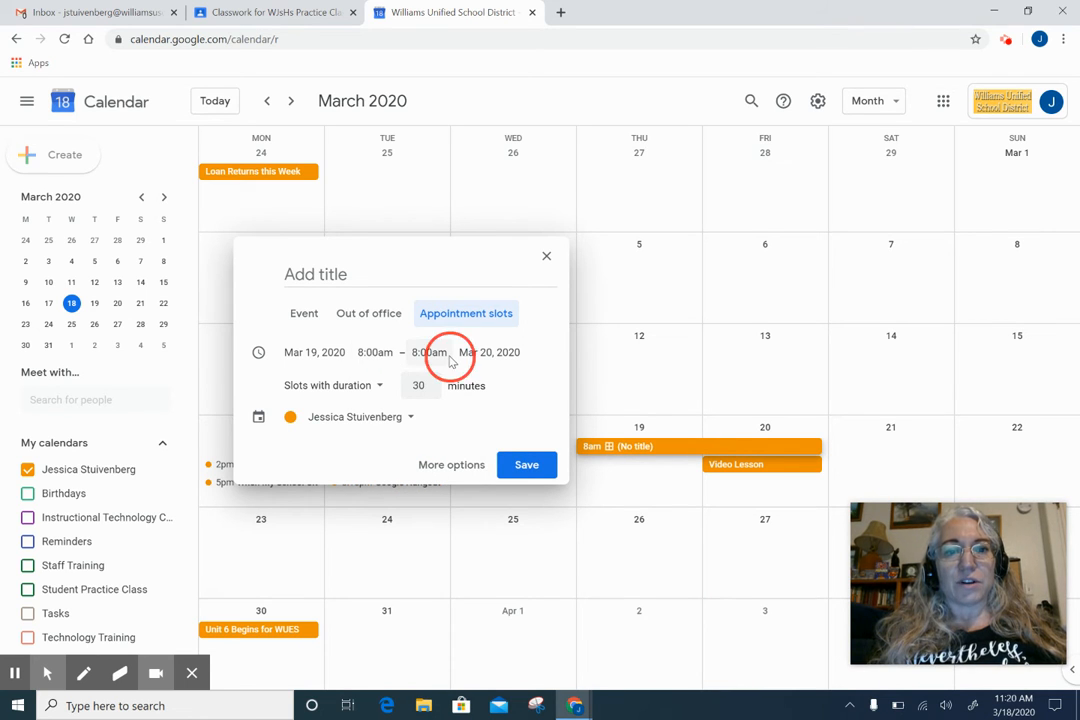
{"action": "left_click_drag", "start_coordinate": [545, 437], "coordinate": [549, 478]}
{"action": "left_click", "coordinate": [492, 473]}
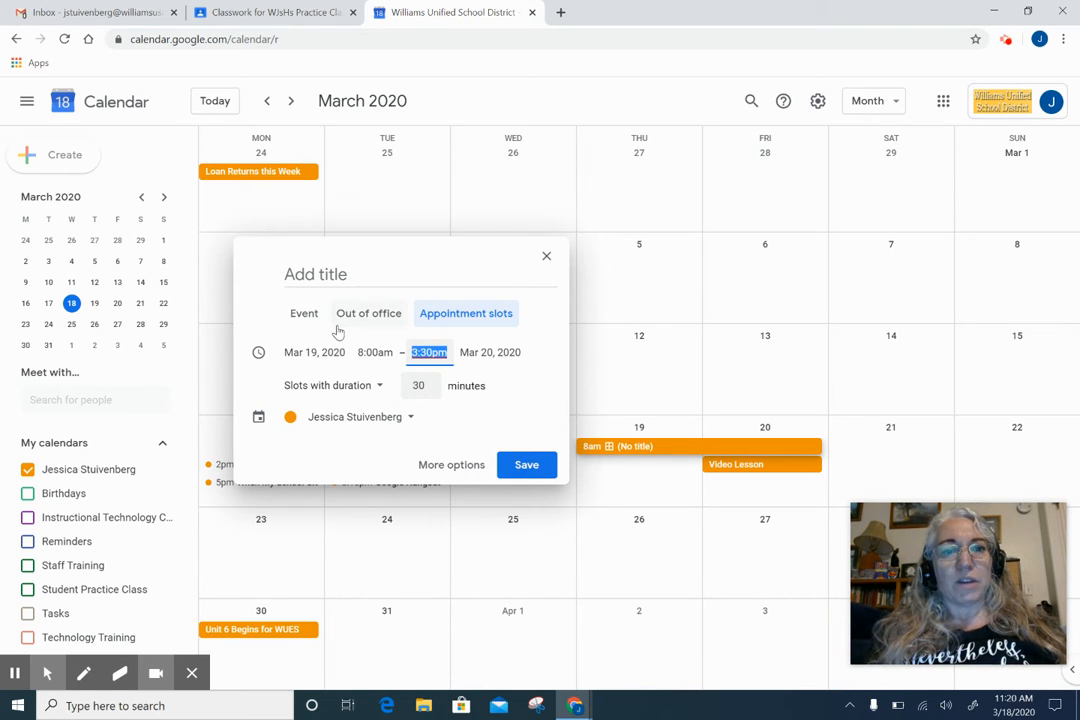
{"action": "left_click", "coordinate": [429, 384]}
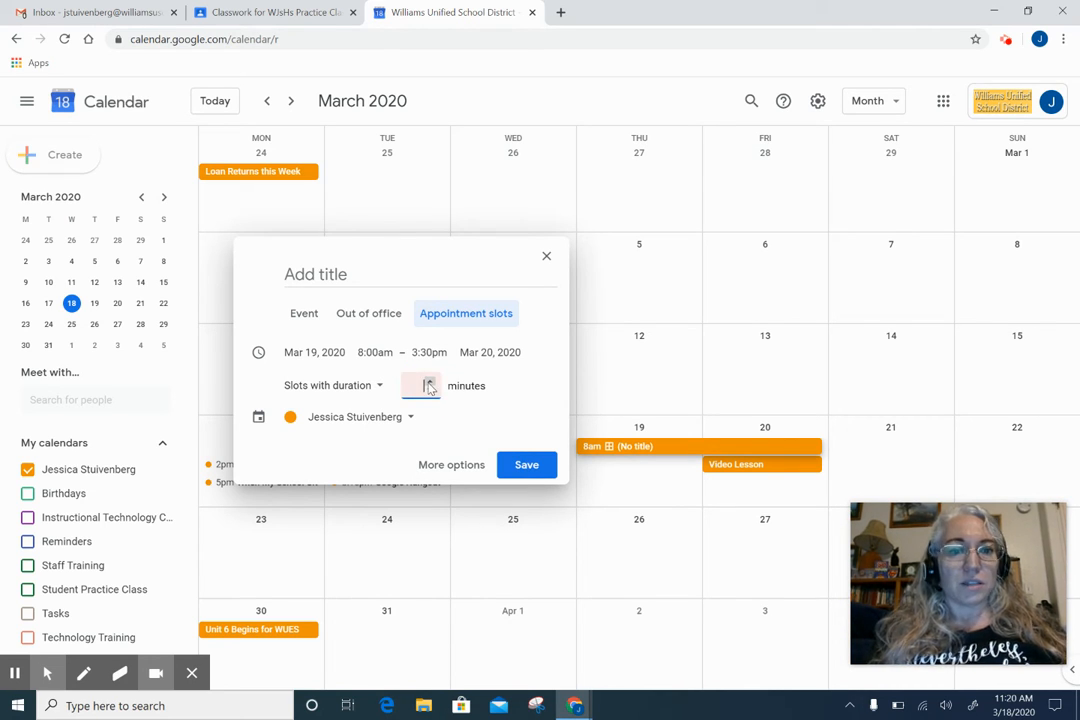
{"action": "type", "text": "20"}
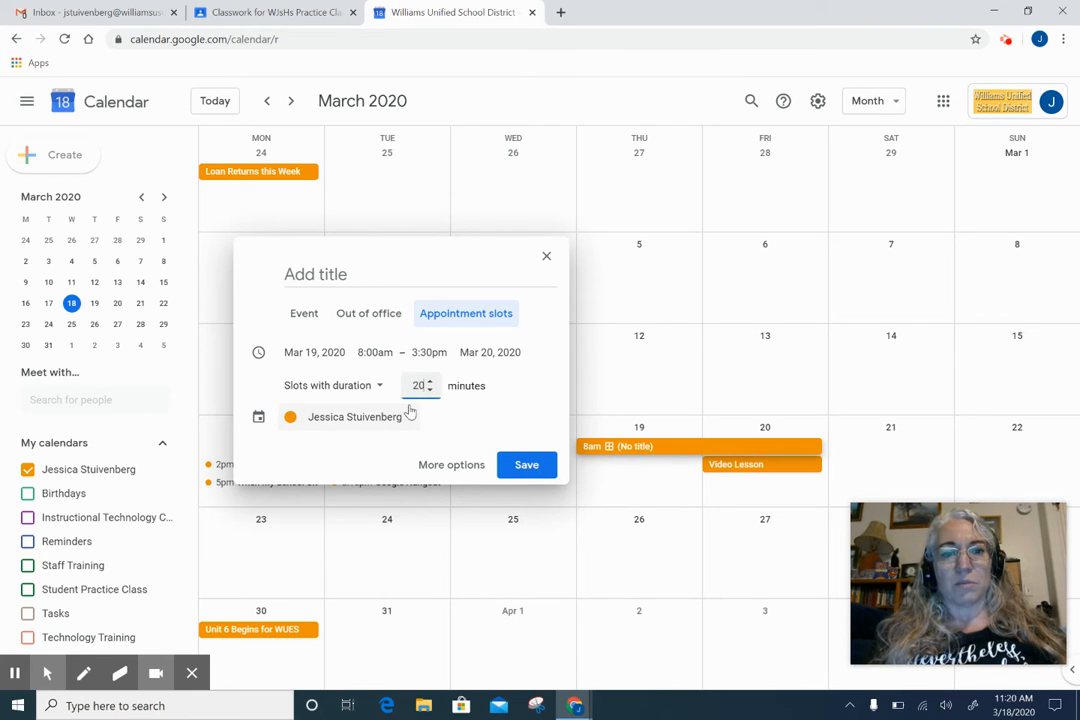
{"action": "left_click", "coordinate": [521, 465]}
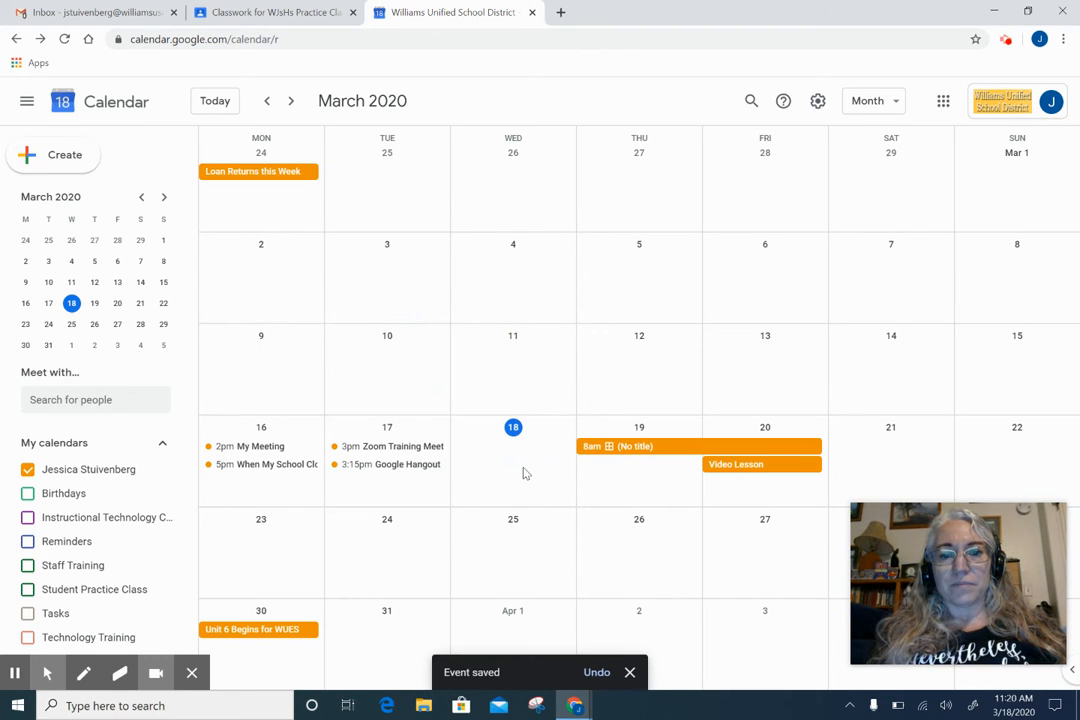
View the saved appointment slots' details and their appointment sign-up page, and close both.
{"action": "left_click", "coordinate": [633, 447]}
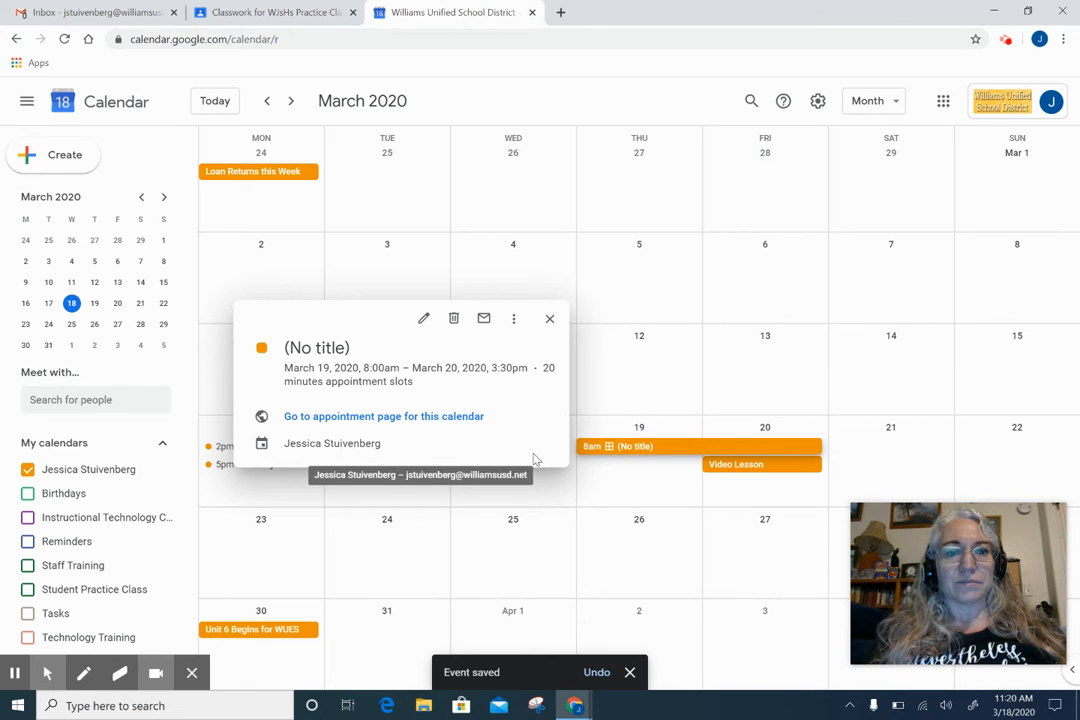
{"action": "left_click", "coordinate": [385, 418]}
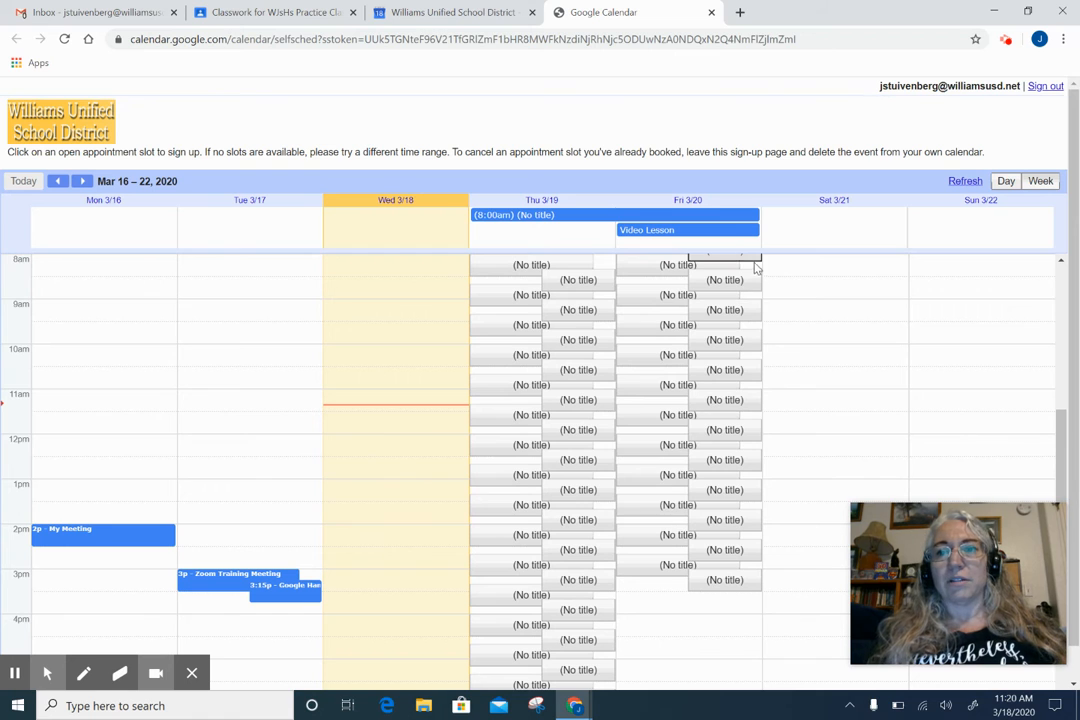
{"action": "left_click", "coordinate": [711, 13]}
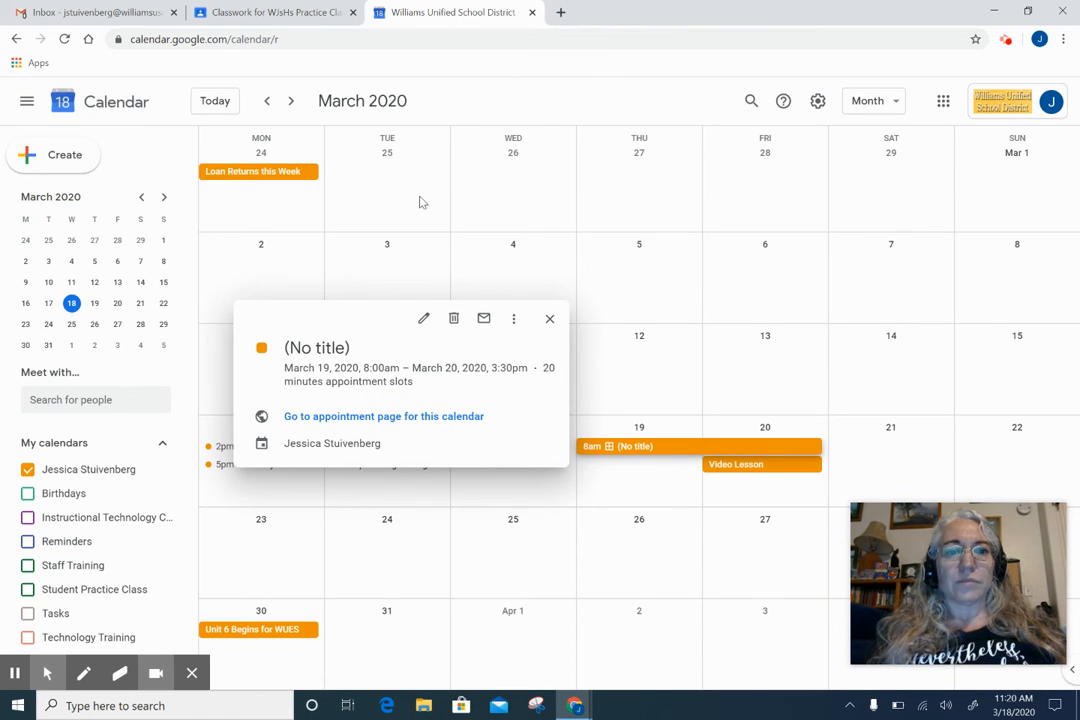
{"action": "left_click", "coordinate": [549, 318]}
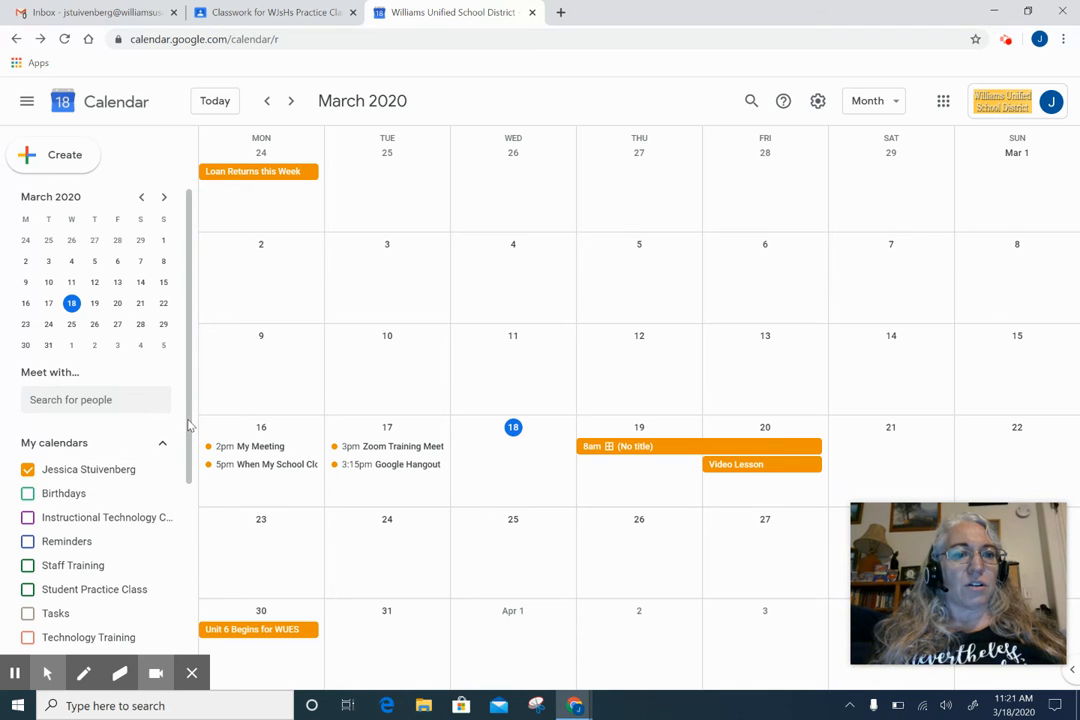
Browse the calendars of interest that can be added, including holidays, baseball leagues and moon phases, and return to the month view.
{"action": "left_click_drag", "start_coordinate": [191, 416], "coordinate": [200, 655]}
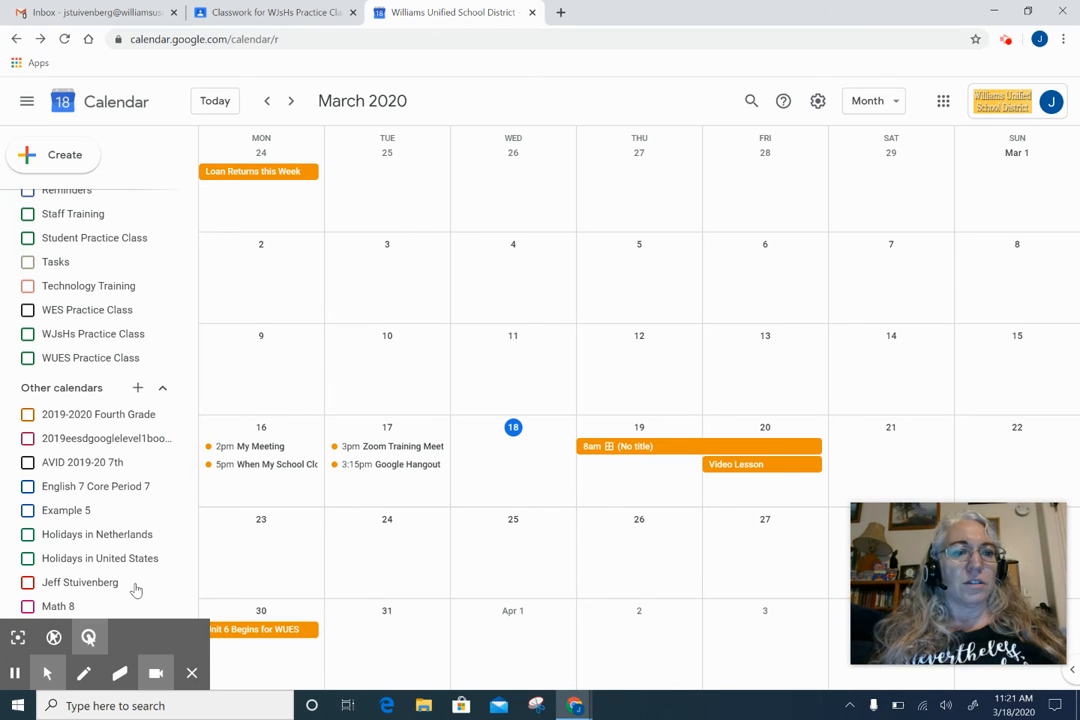
{"action": "left_click", "coordinate": [136, 389]}
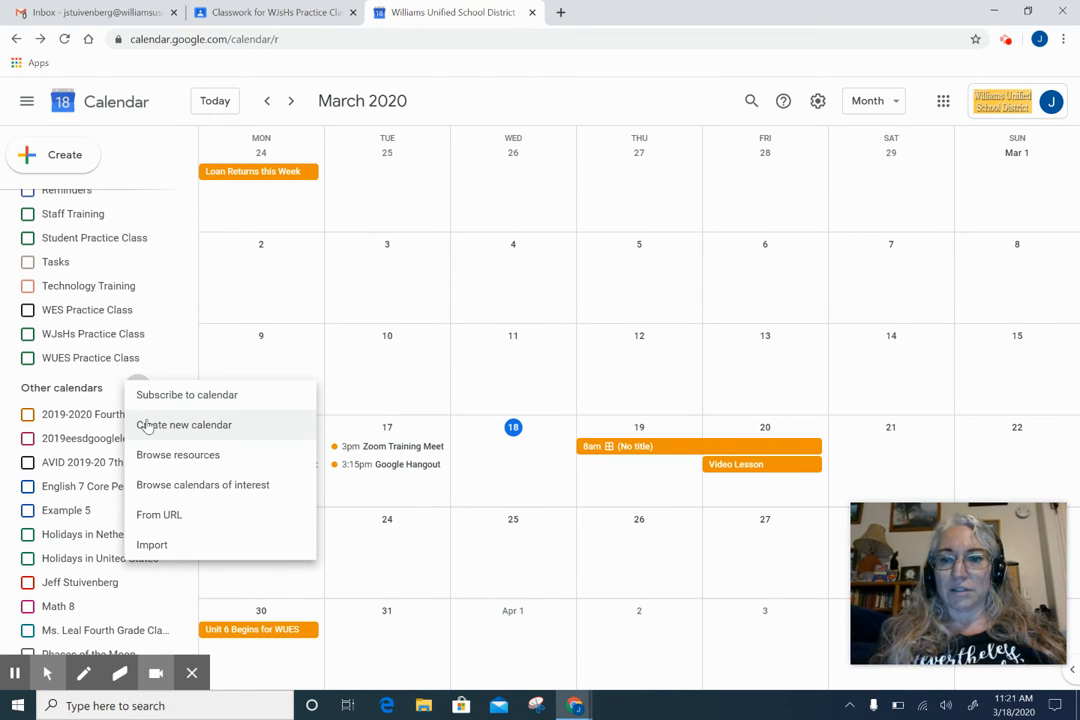
{"action": "left_click", "coordinate": [146, 485]}
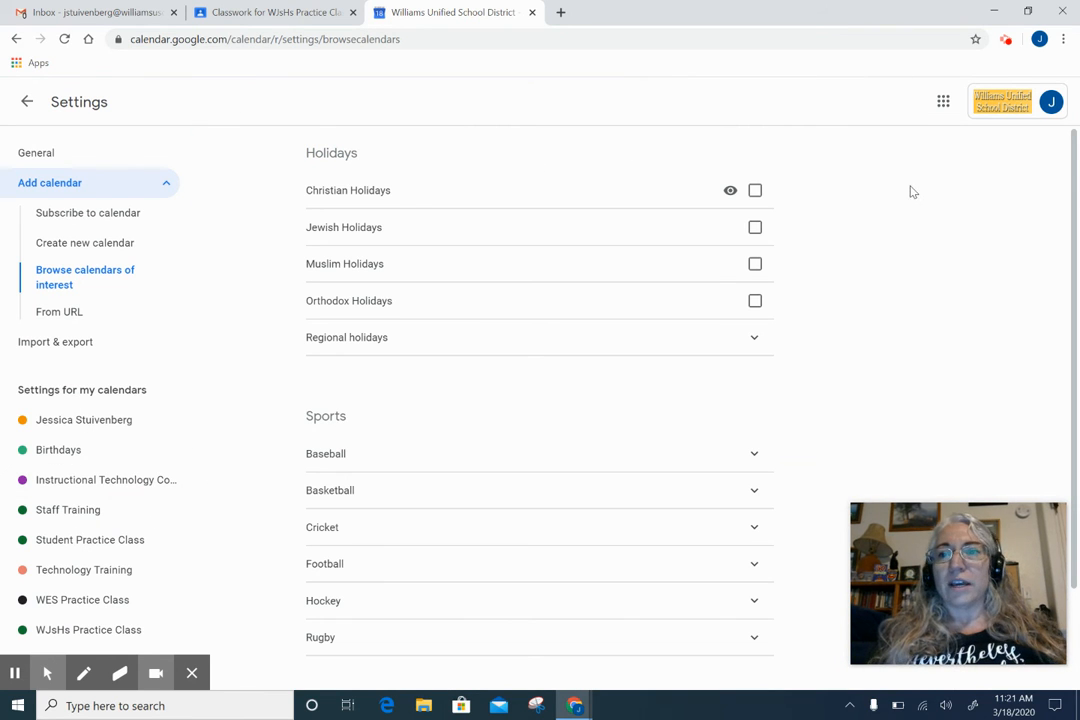
{"action": "left_click_drag", "start_coordinate": [1075, 170], "coordinate": [1078, 318]}
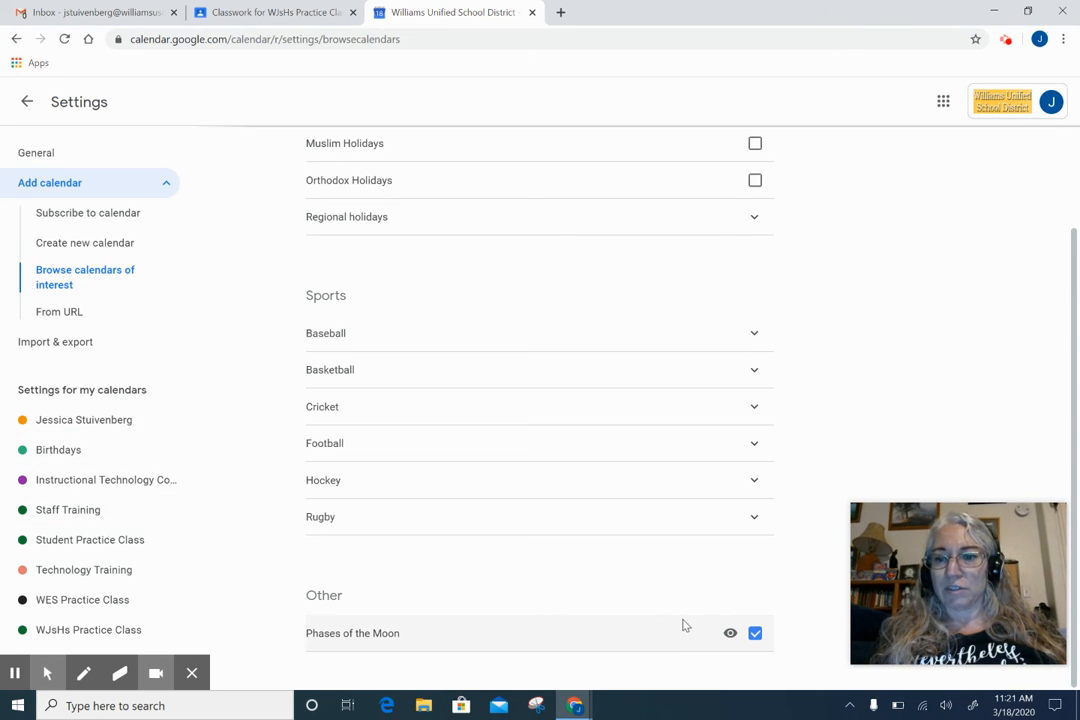
{"action": "left_click_drag", "start_coordinate": [1077, 356], "coordinate": [1077, 286]}
{"action": "left_click", "coordinate": [756, 416]}
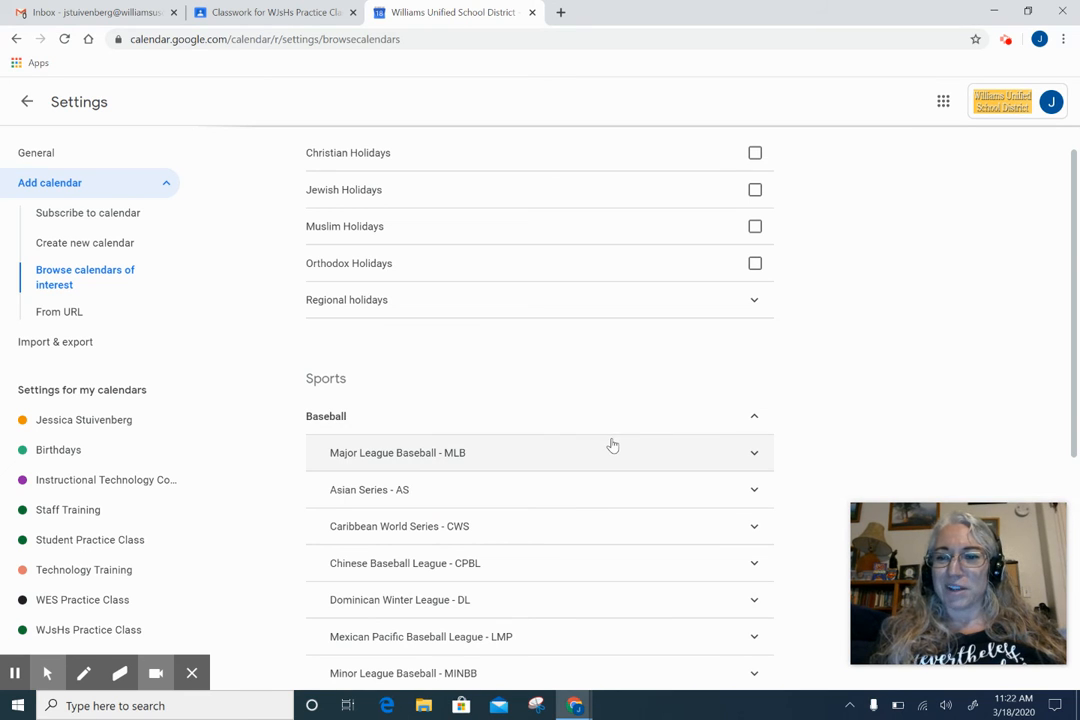
{"action": "left_click_drag", "start_coordinate": [1072, 320], "coordinate": [1064, 298]}
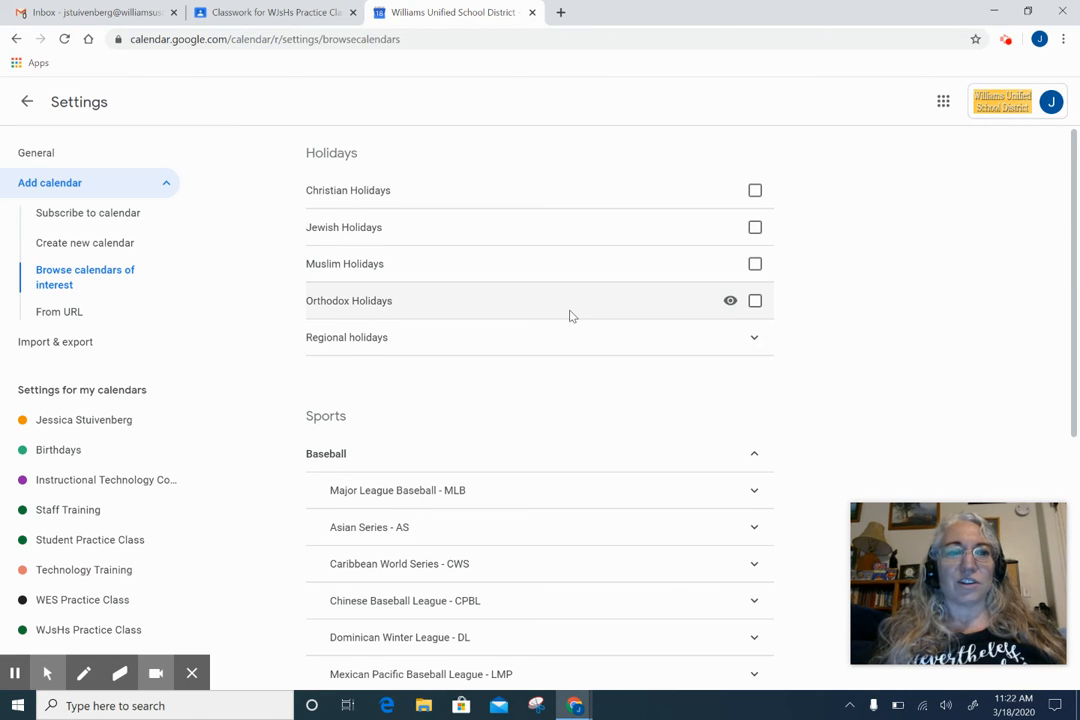
{"action": "left_click", "coordinate": [27, 102]}
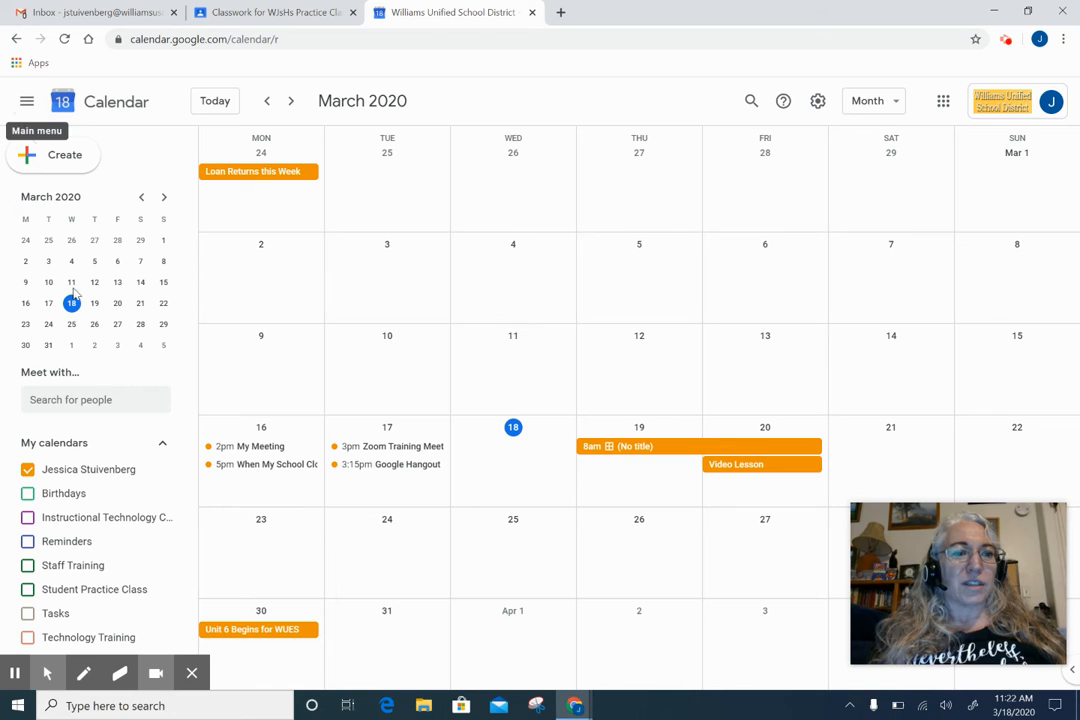
Show the Birthdays, Instructional Technology, Reminders and Staff Training calendars in the month view.
{"action": "left_click", "coordinate": [27, 494]}
{"action": "left_click", "coordinate": [28, 518]}
{"action": "left_click", "coordinate": [28, 541]}
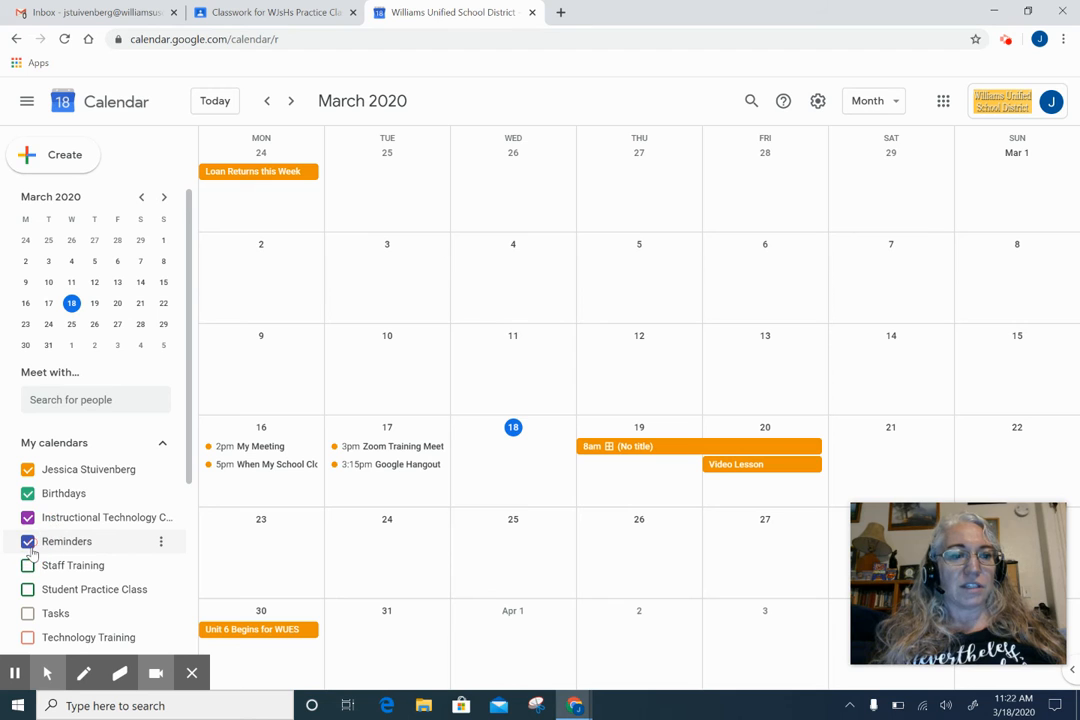
{"action": "left_click", "coordinate": [28, 565]}
Show the Student Practice Class, Tasks, Technology Training, WES Practice Class, WJsHs Practice Class and WUES Practice Class calendars.
{"action": "left_click_drag", "start_coordinate": [192, 400], "coordinate": [197, 551]}
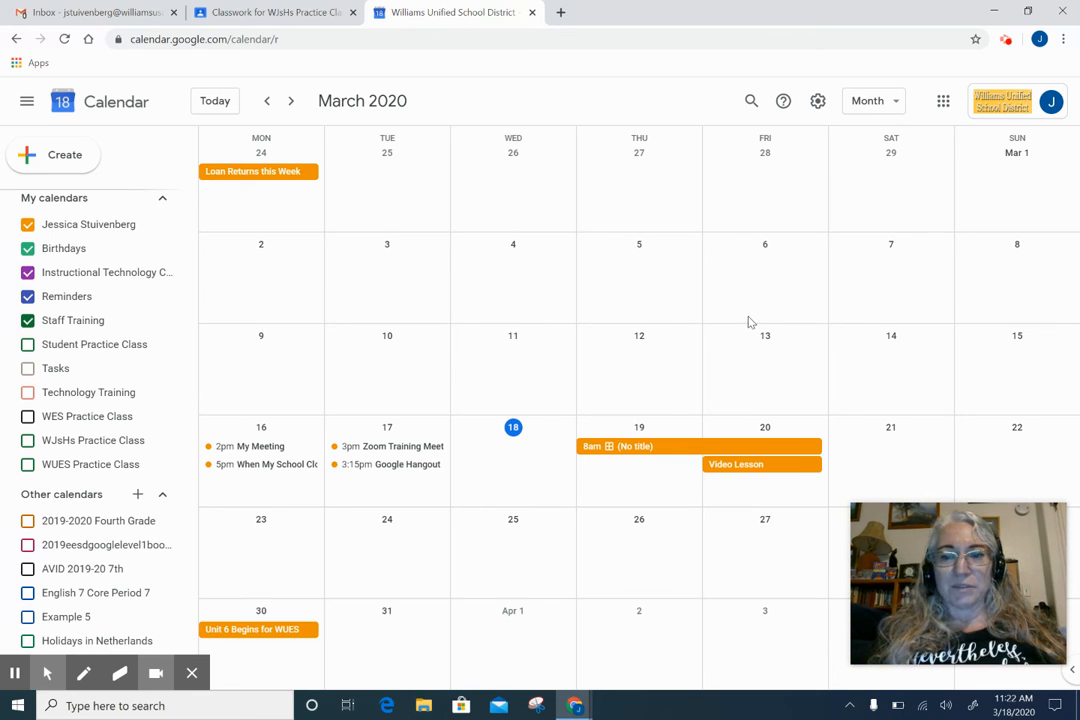
{"action": "left_click", "coordinate": [30, 348]}
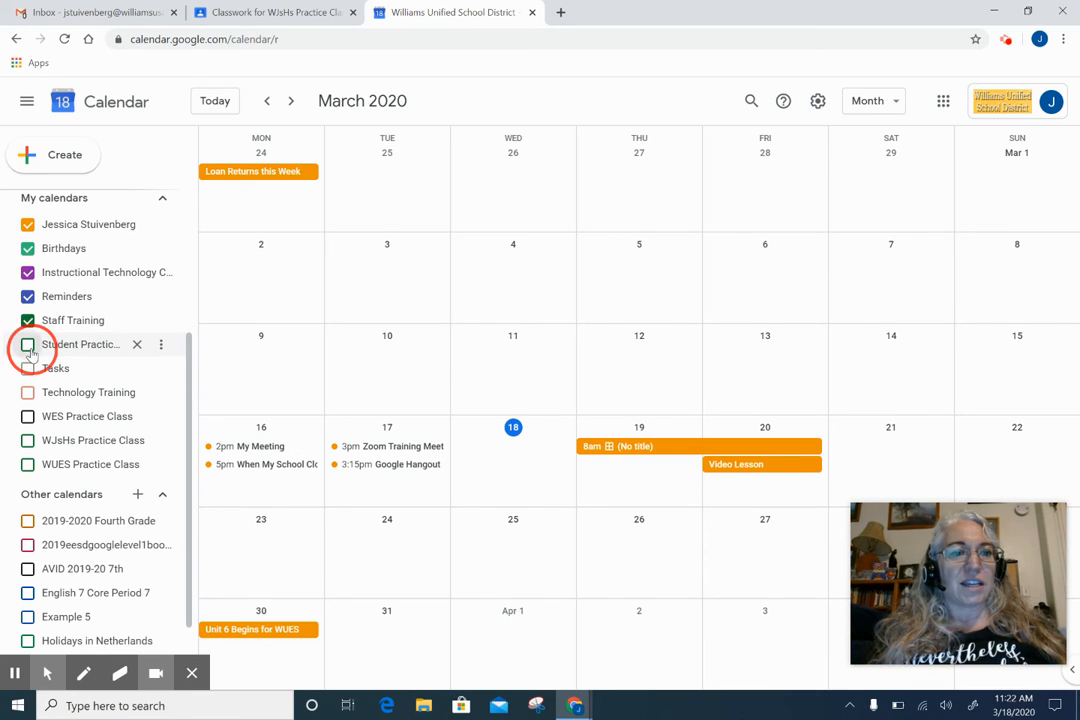
{"action": "left_click", "coordinate": [28, 368]}
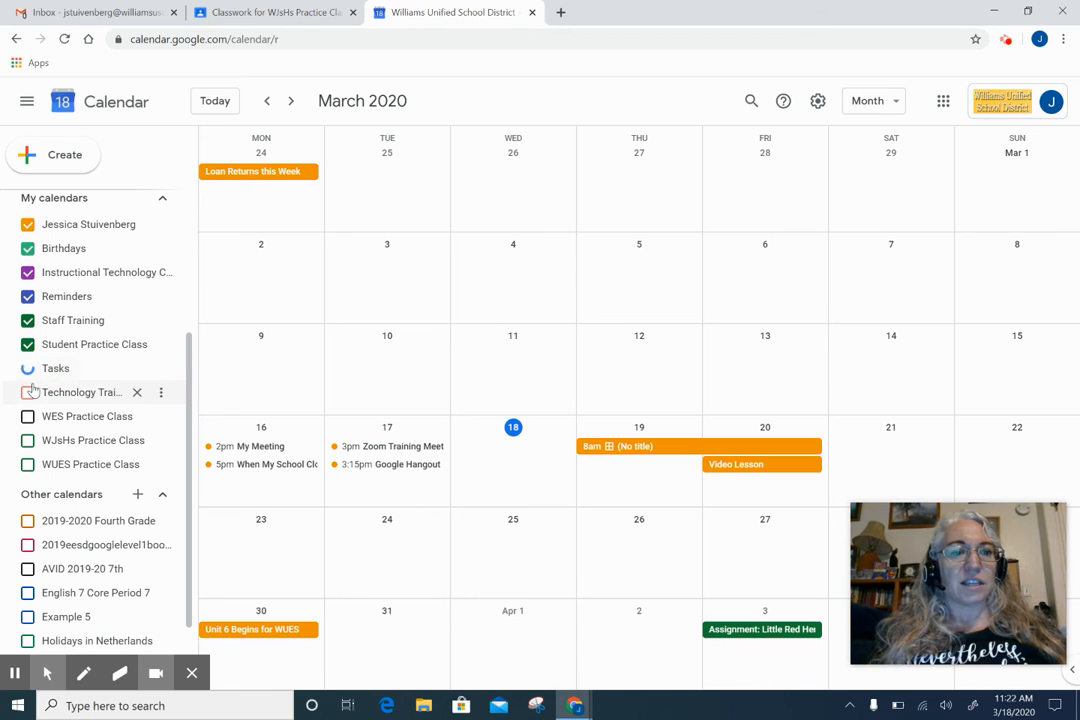
{"action": "left_click", "coordinate": [28, 392]}
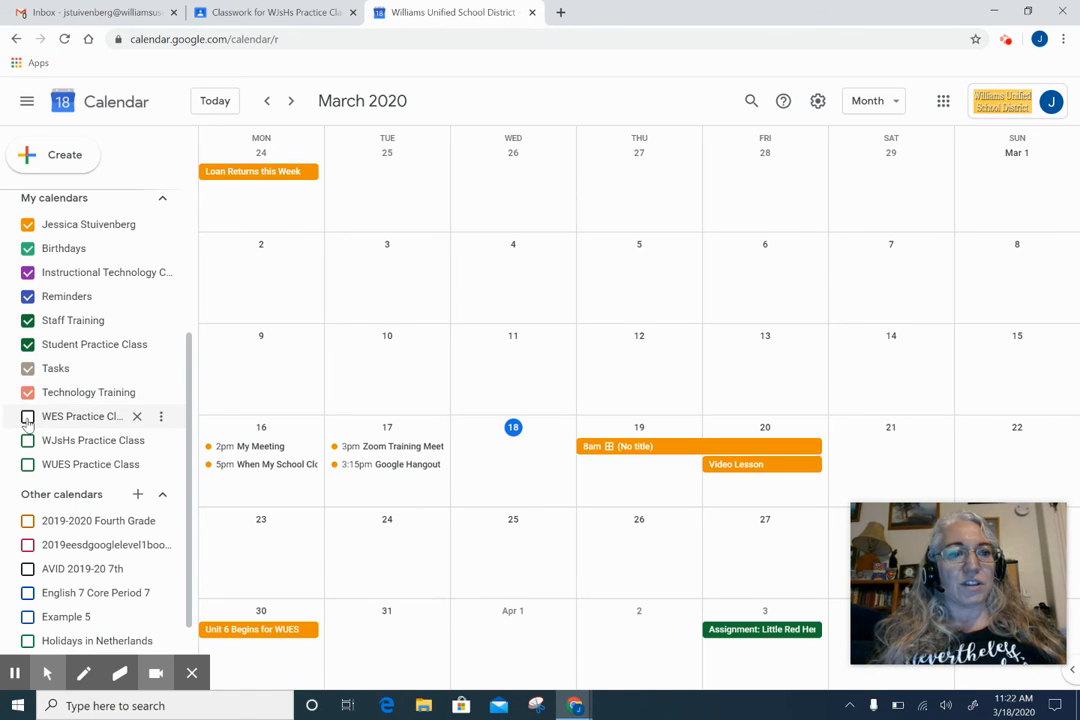
{"action": "left_click", "coordinate": [28, 417]}
{"action": "left_click", "coordinate": [28, 440]}
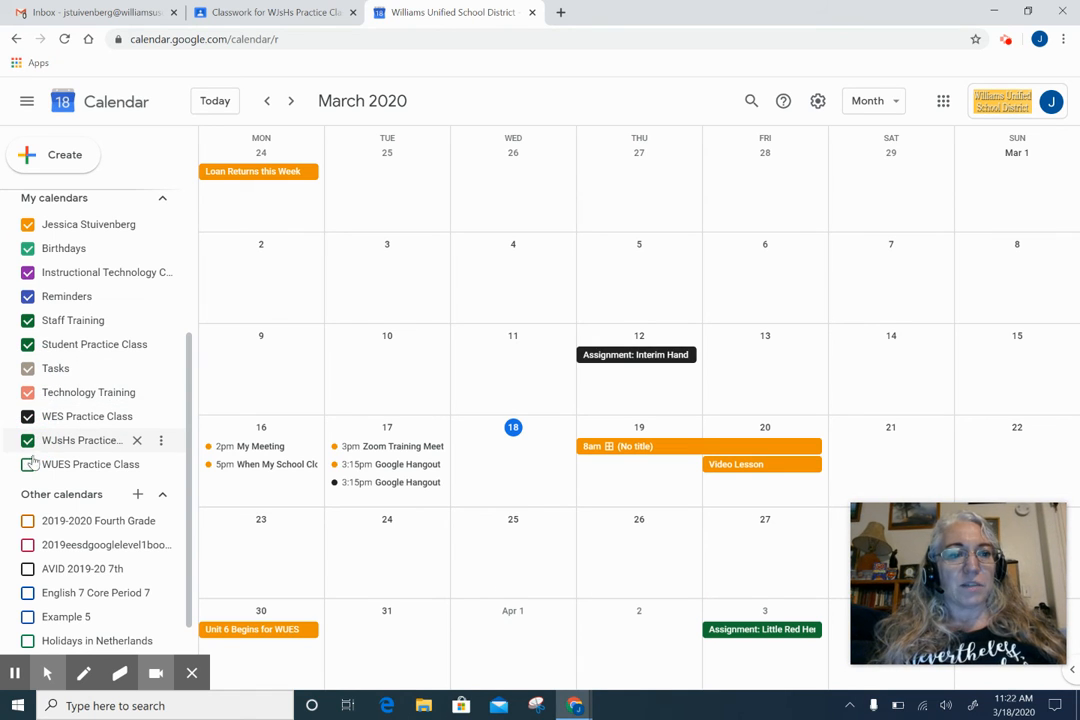
{"action": "left_click", "coordinate": [28, 464]}
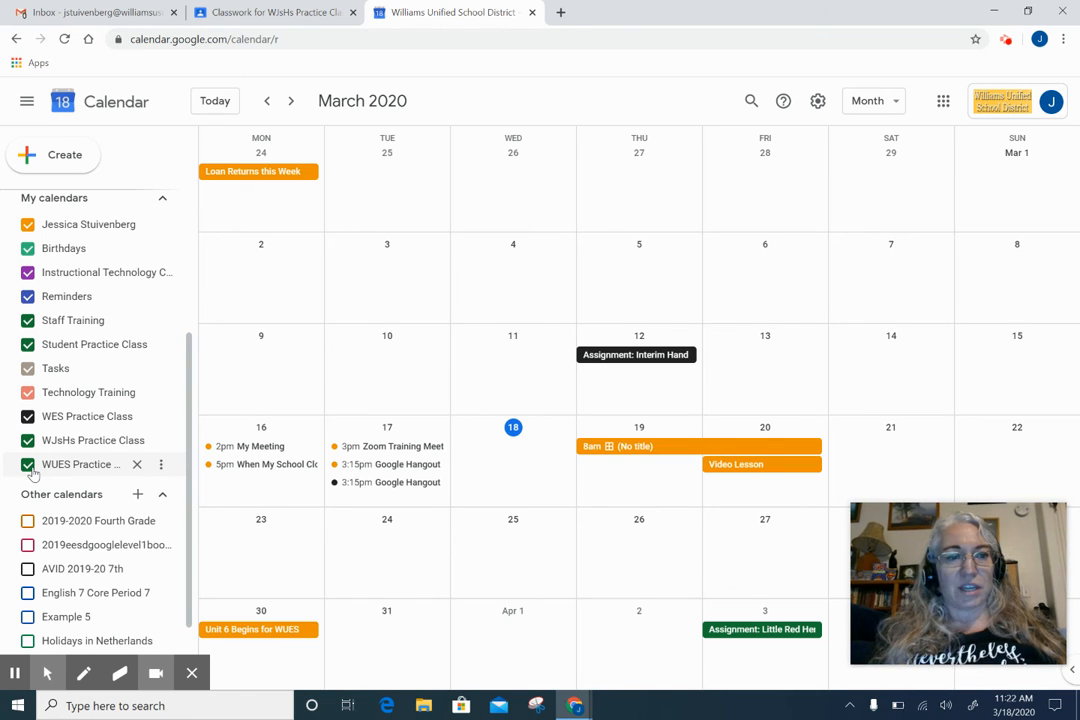
Show the other calendars 2019-2020 Fourth Grade, 2019eesdgooglelevel1boo..., AVID 2019-20 7th, English 7 Core Period 7, Example 5, Holidays in Netherlands and Holidays in United States.
{"action": "left_click_drag", "start_coordinate": [188, 422], "coordinate": [198, 531]}
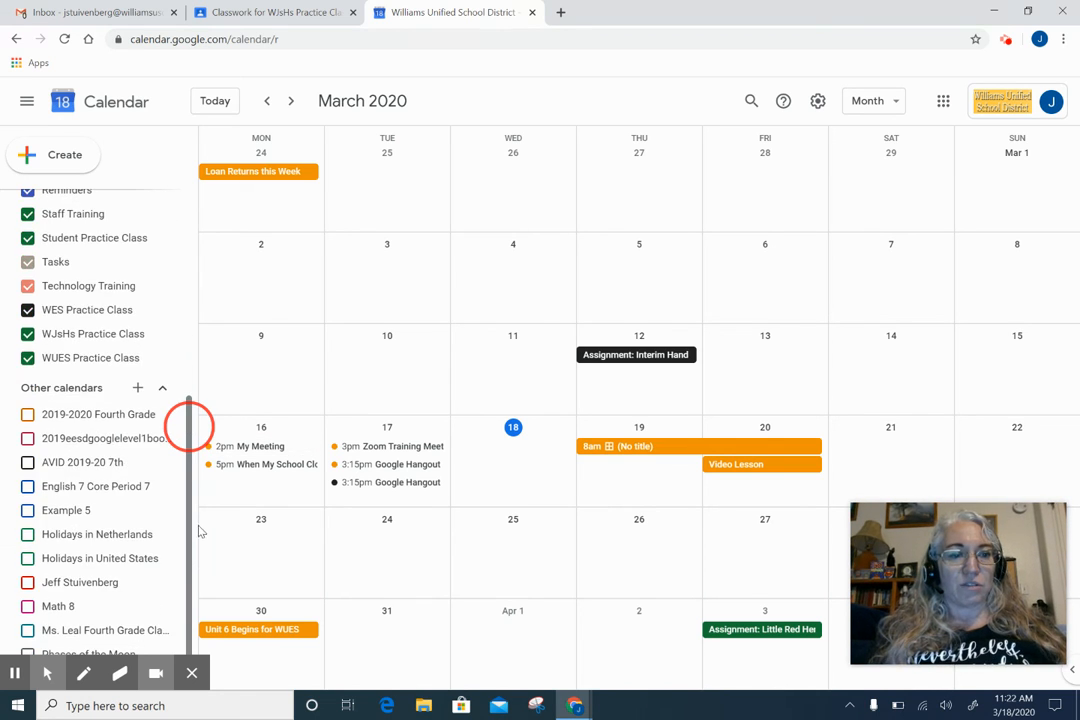
{"action": "left_click", "coordinate": [26, 412]}
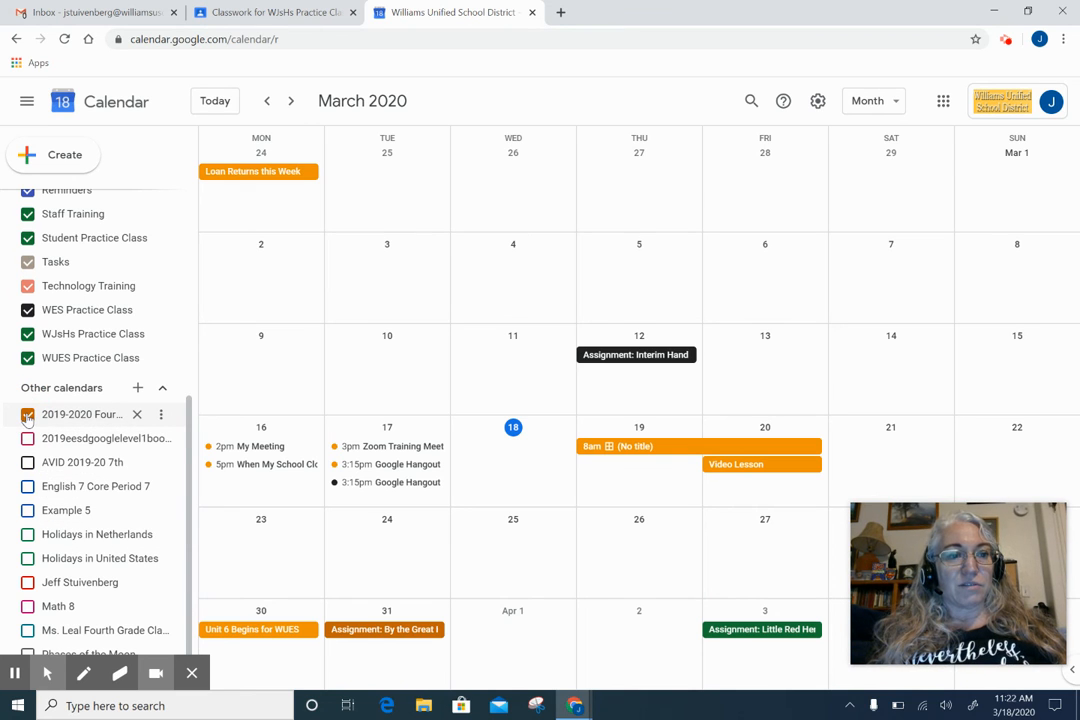
{"action": "left_click", "coordinate": [30, 439]}
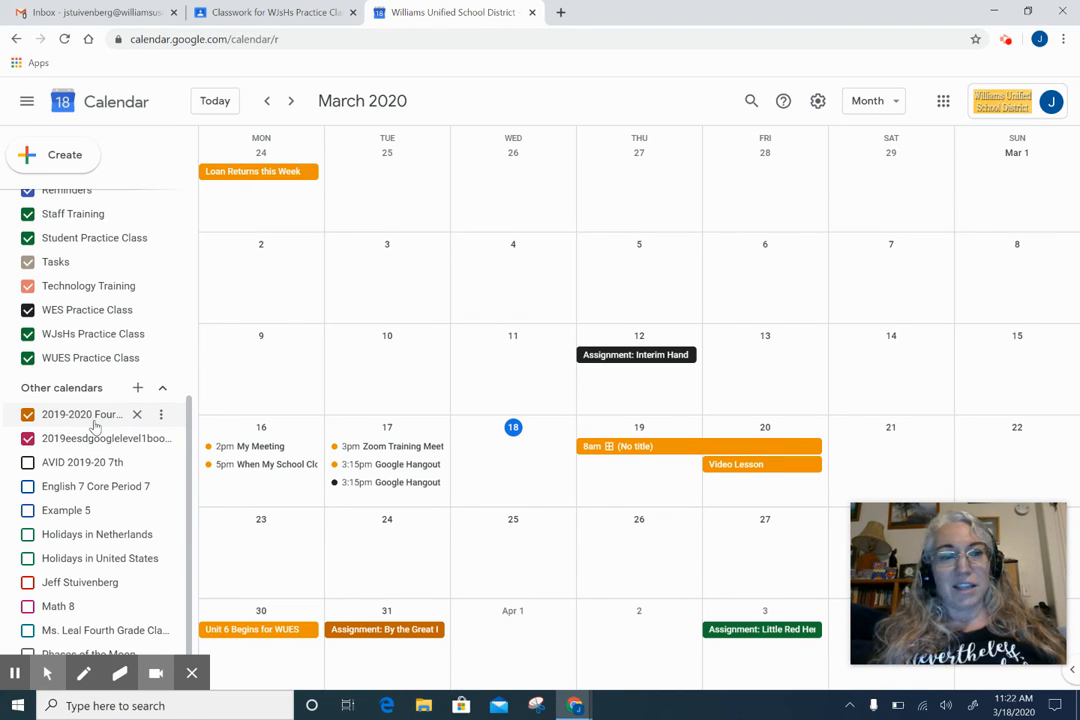
{"action": "left_click", "coordinate": [30, 463]}
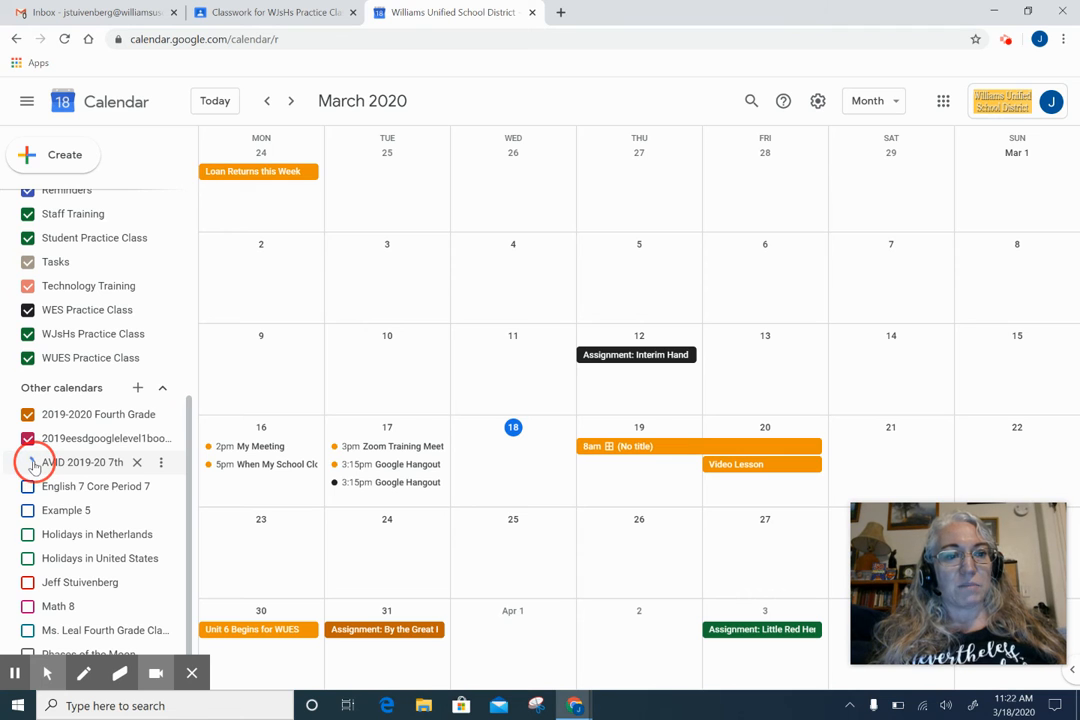
{"action": "left_click", "coordinate": [28, 488]}
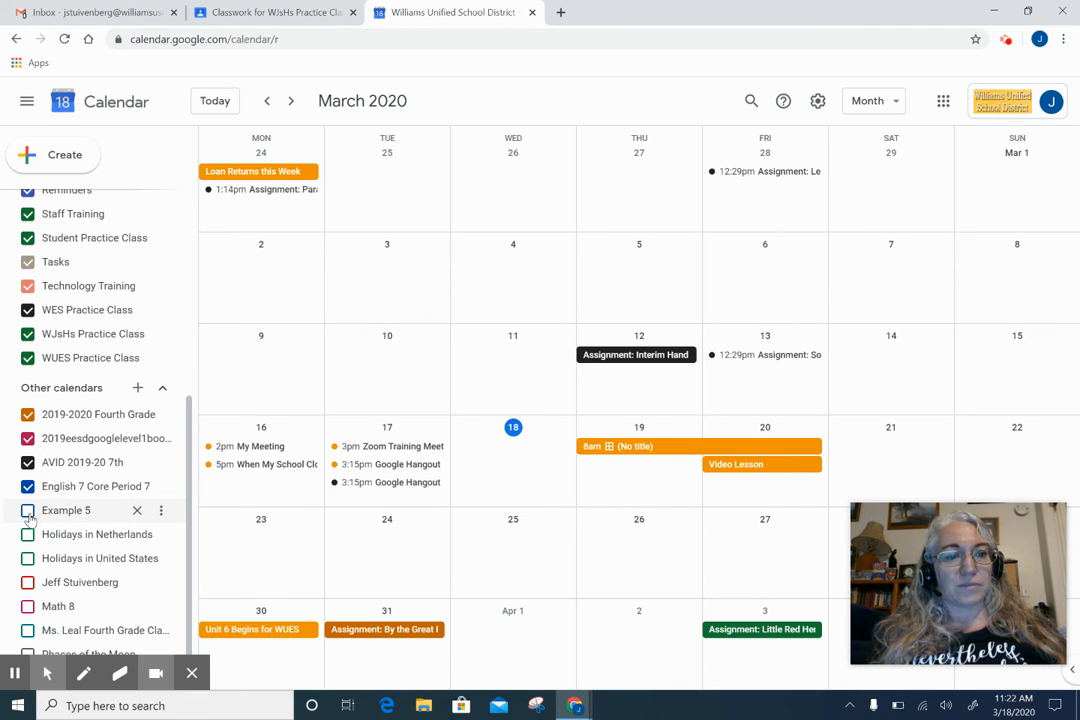
{"action": "left_click", "coordinate": [28, 511]}
{"action": "left_click", "coordinate": [28, 535]}
{"action": "left_click", "coordinate": [28, 559]}
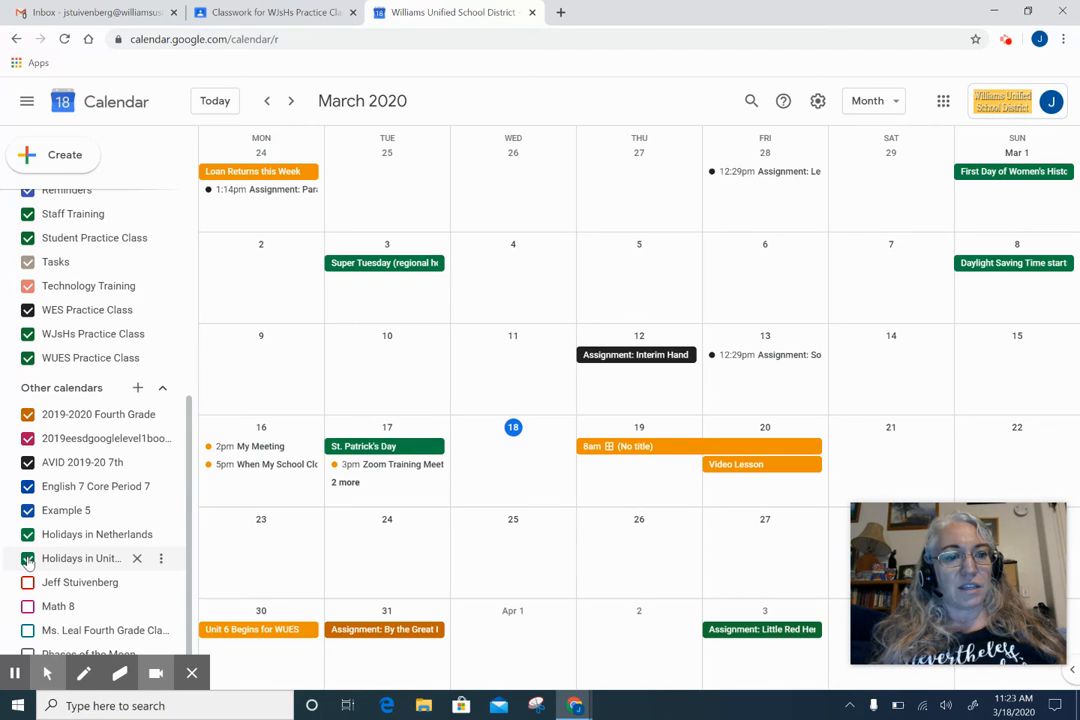
Show the Phases of the Moon, teacher's fourth grade class and Math 8 calendars, and switch Holidays in United States off and back on.
{"action": "left_click_drag", "start_coordinate": [190, 500], "coordinate": [190, 500]}
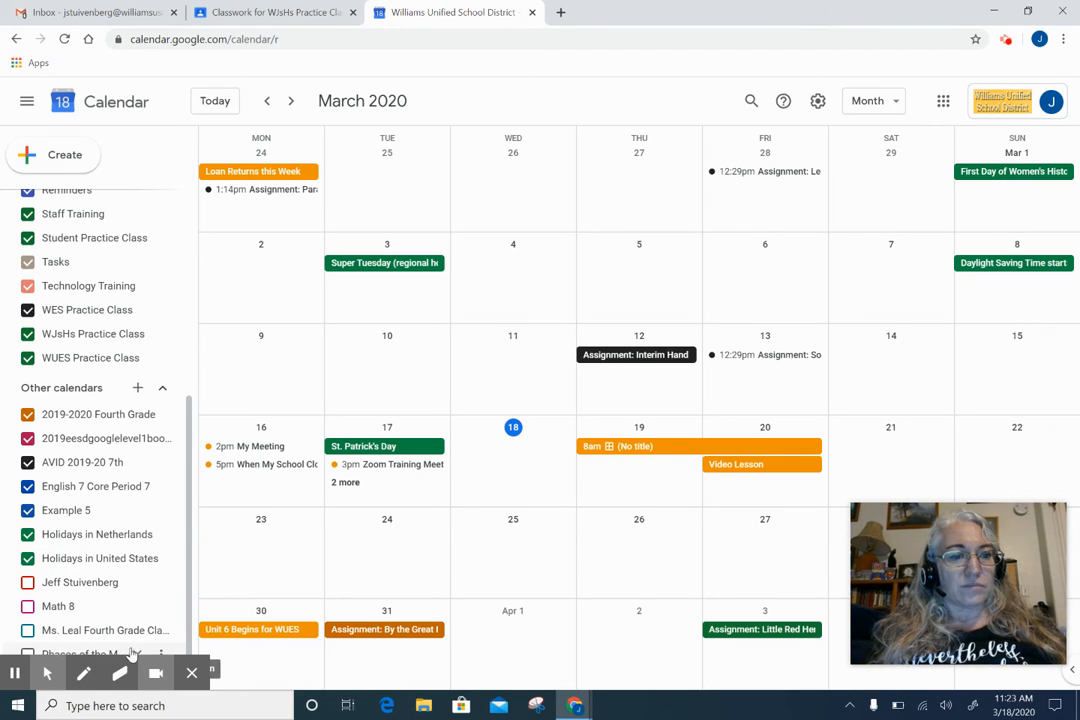
{"action": "left_click", "coordinate": [27, 652]}
{"action": "left_click", "coordinate": [27, 630]}
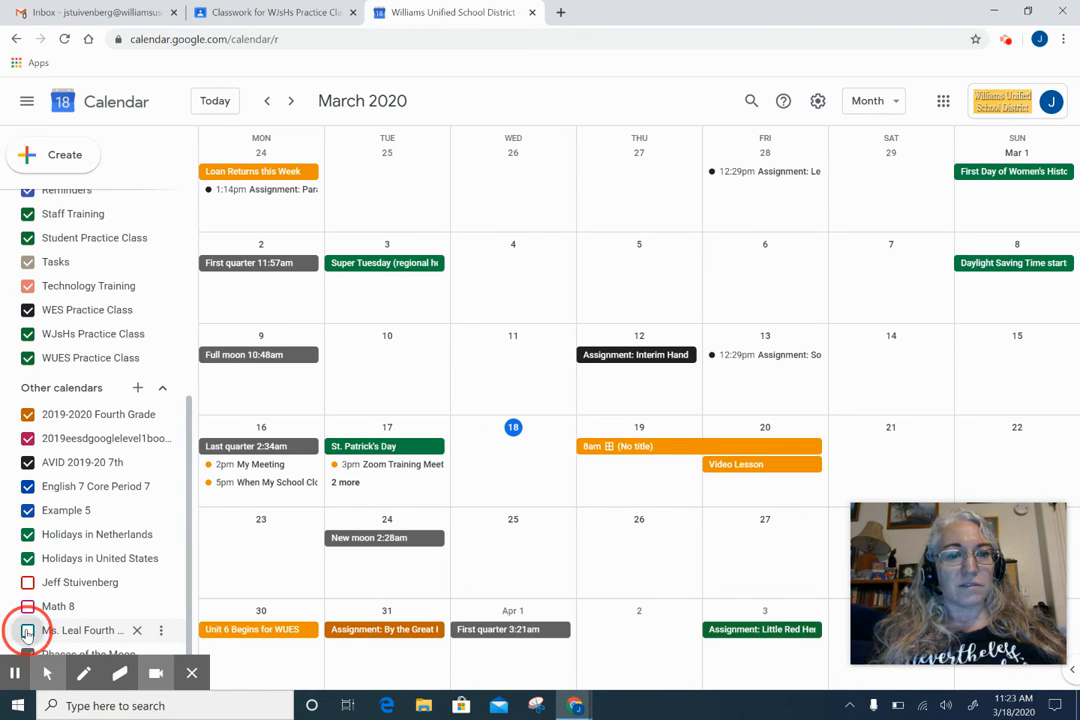
{"action": "left_click", "coordinate": [27, 607]}
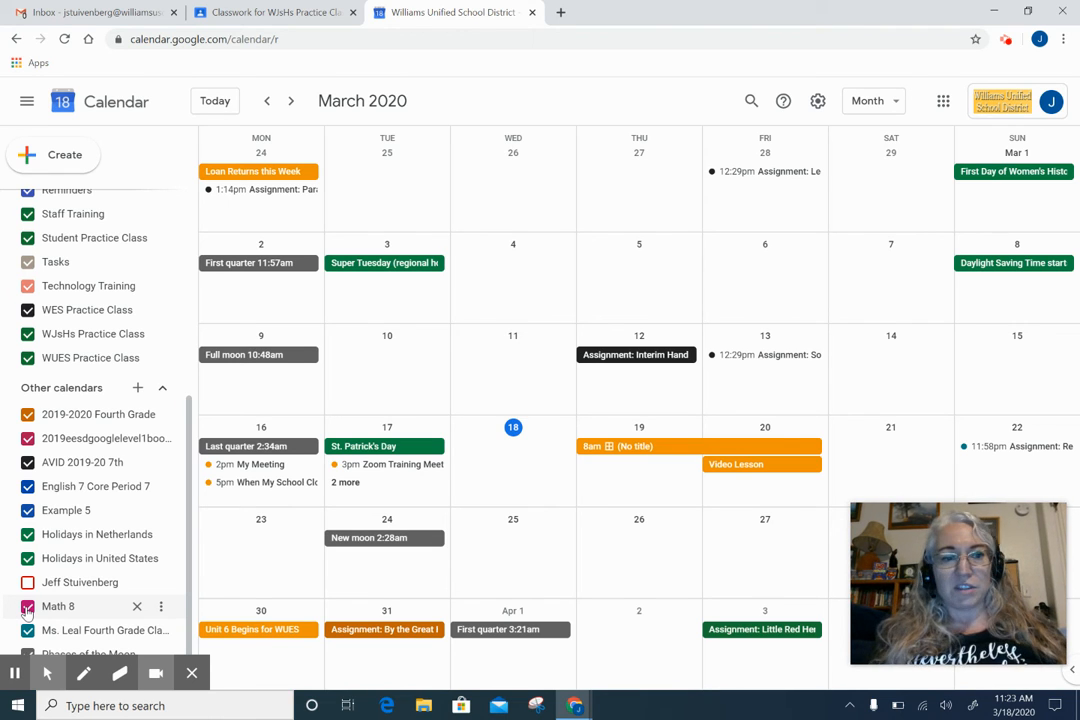
{"action": "left_click", "coordinate": [27, 558]}
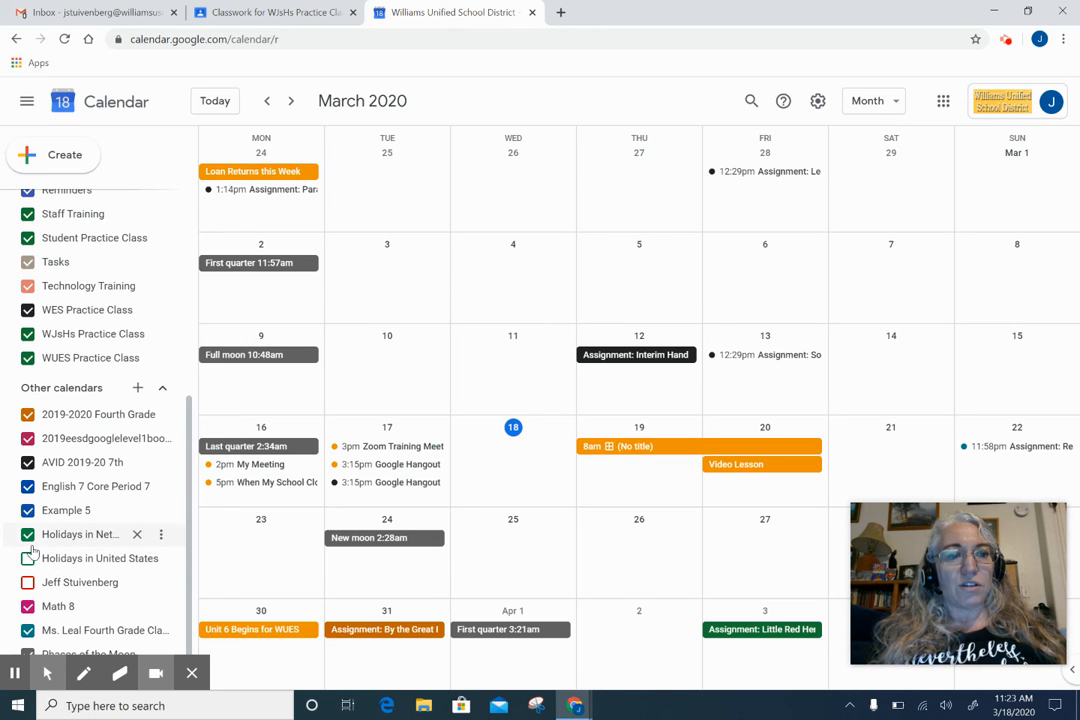
{"action": "left_click", "coordinate": [27, 560]}
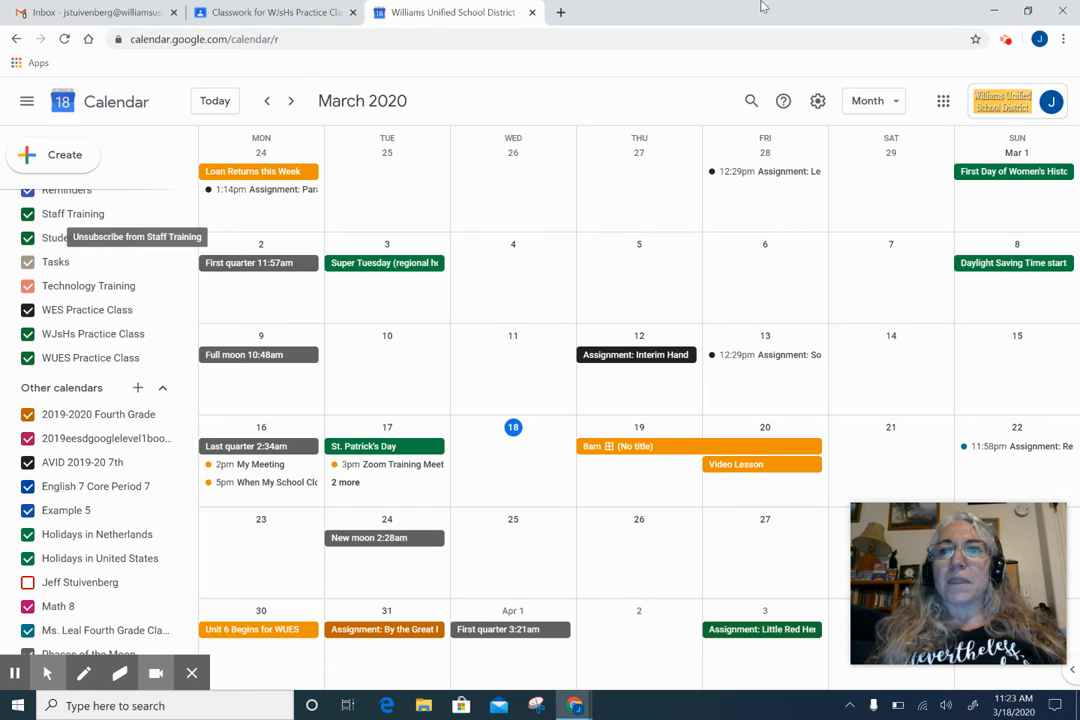
Review the general calendar settings, from language and region through view options and working hours to keyboard shortcuts.
{"action": "left_click", "coordinate": [817, 101]}
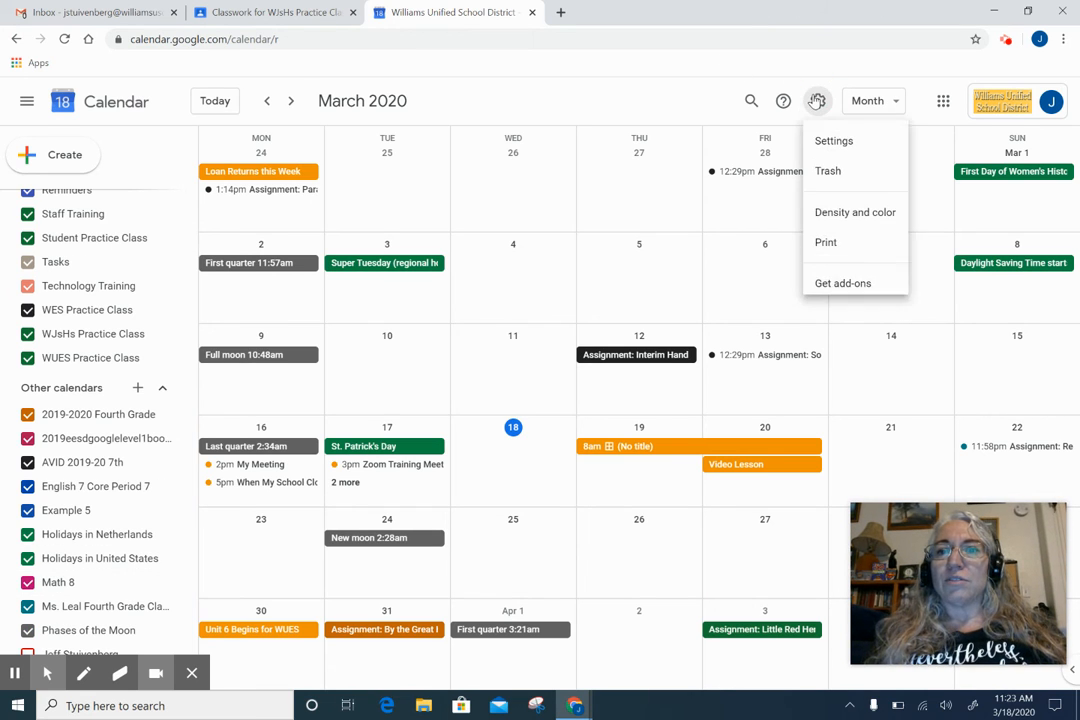
{"action": "left_click", "coordinate": [826, 147]}
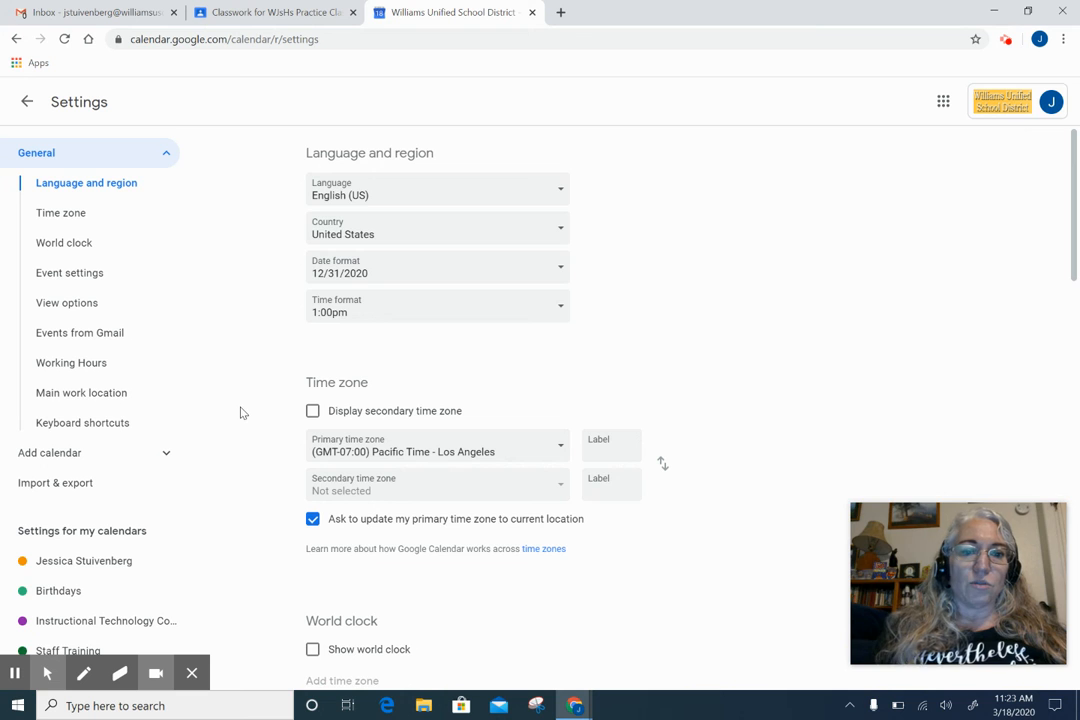
{"action": "scroll", "coordinate": [651, 304], "scroll_direction": "down", "scroll_amount": 7}
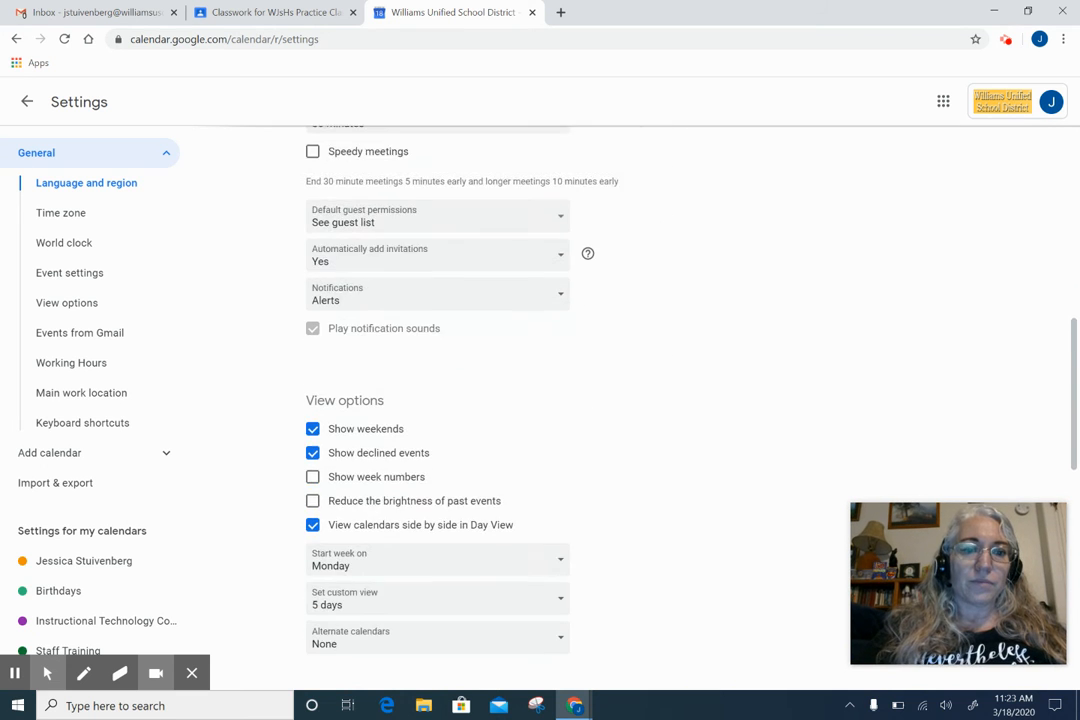
{"action": "scroll", "coordinate": [610, 478], "scroll_direction": "down", "scroll_amount": 5}
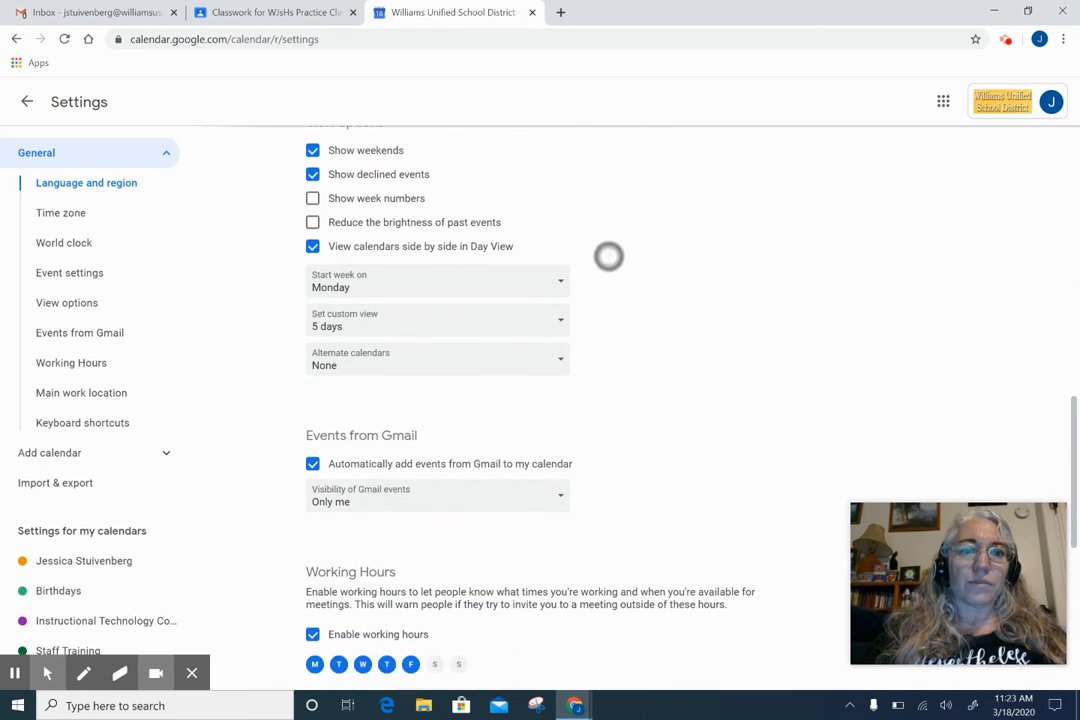
{"action": "scroll", "coordinate": [651, 296], "scroll_direction": "down", "scroll_amount": 8}
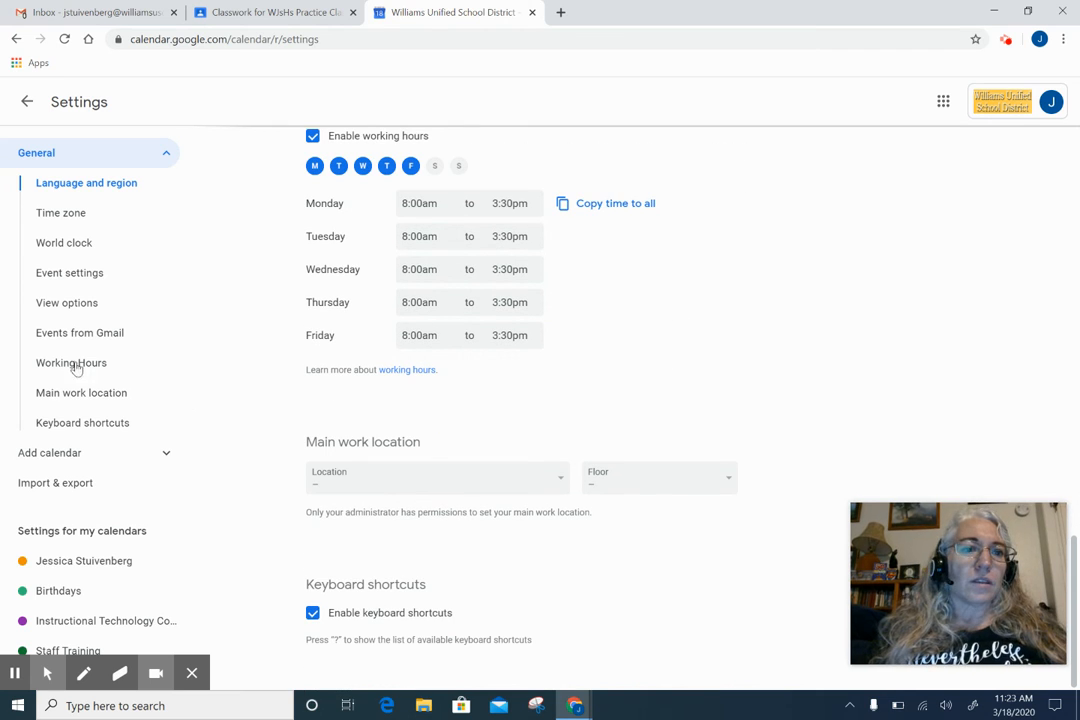
{"action": "left_click", "coordinate": [88, 422]}
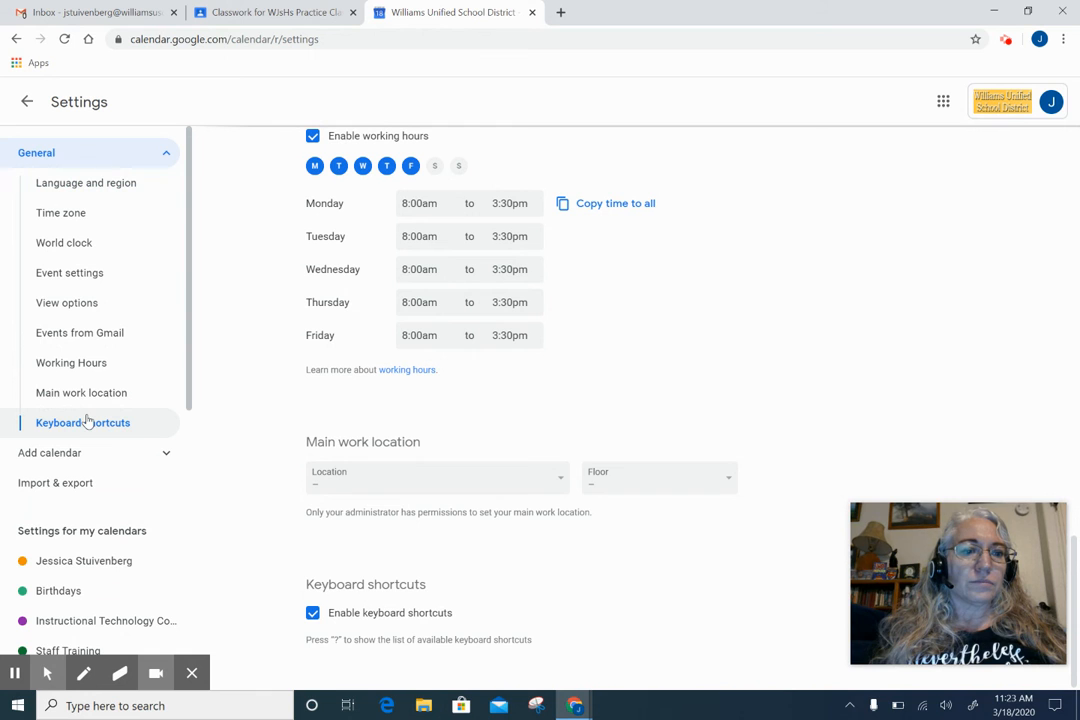
Review the personal calendar's access permissions, keeping See only free/busy (hide details) for Williams Unified School District, and its sharing with specific people.
{"action": "left_click", "coordinate": [106, 564]}
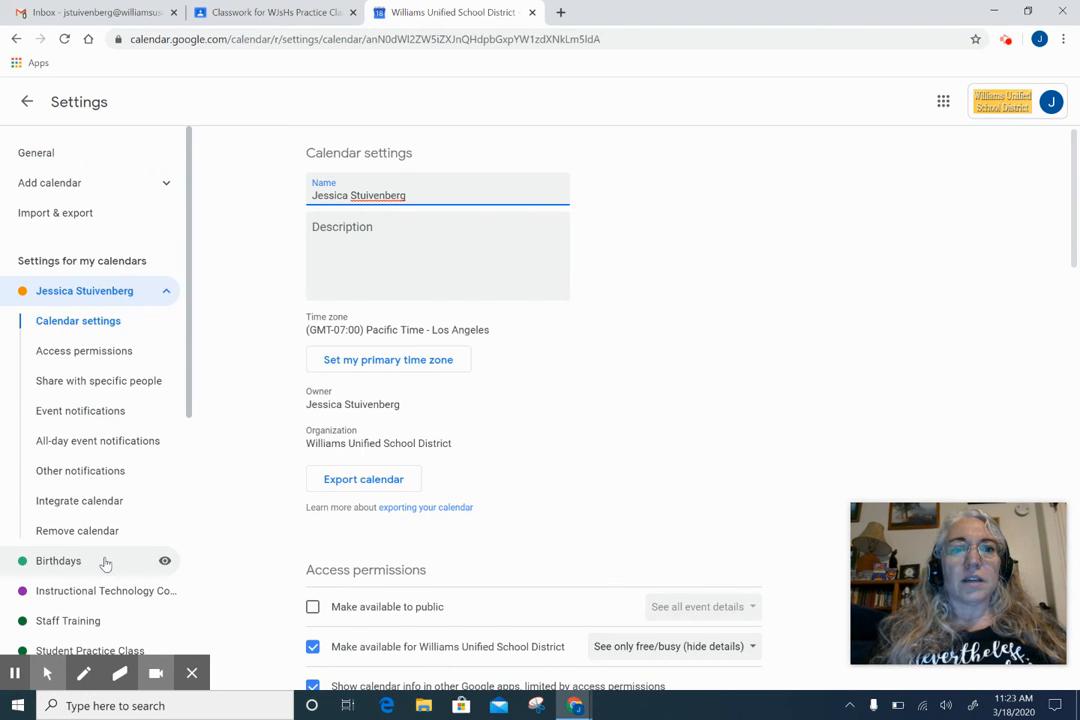
{"action": "scroll", "coordinate": [694, 366], "scroll_direction": "down", "scroll_amount": 5}
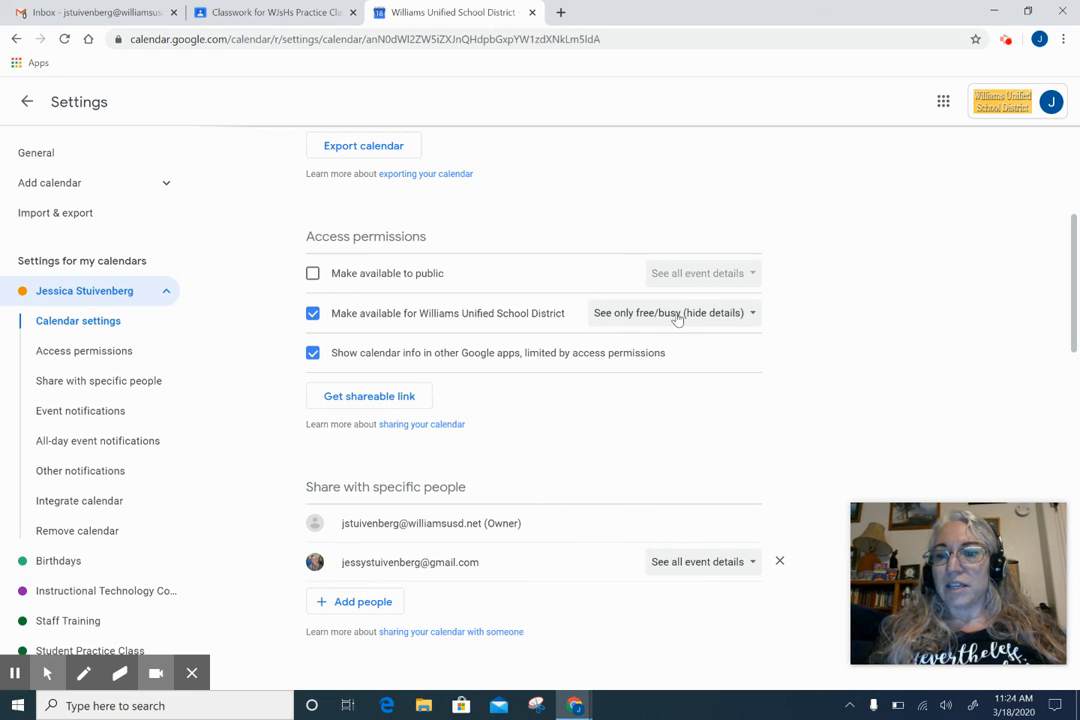
{"action": "left_click", "coordinate": [754, 315]}
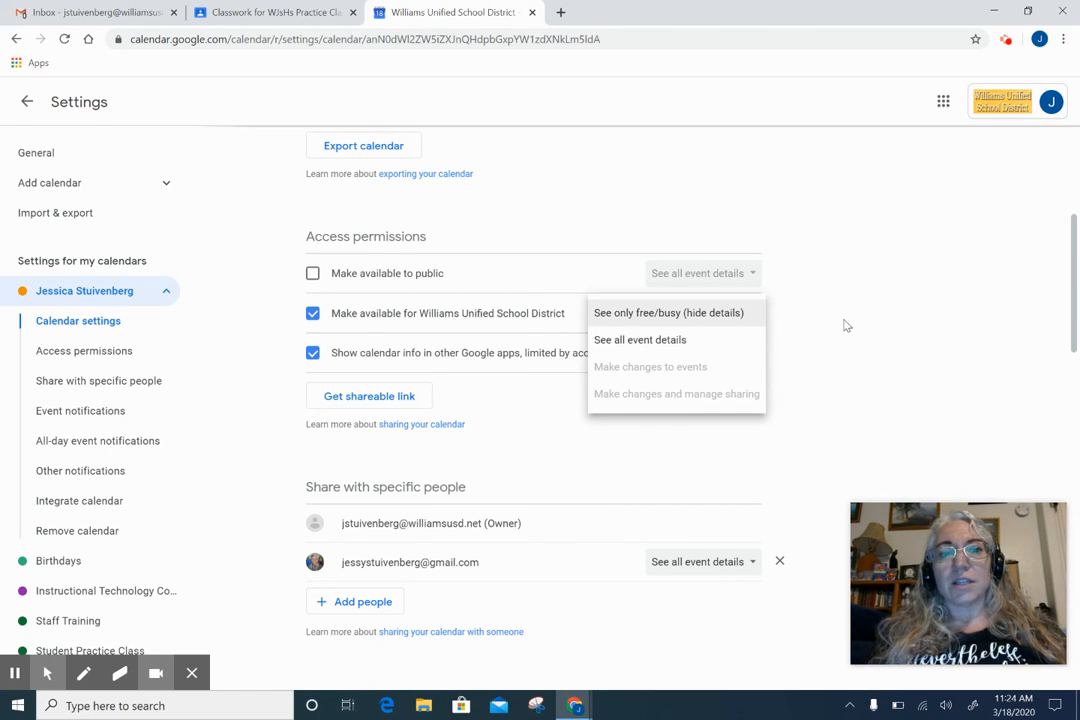
{"action": "left_click", "coordinate": [668, 313]}
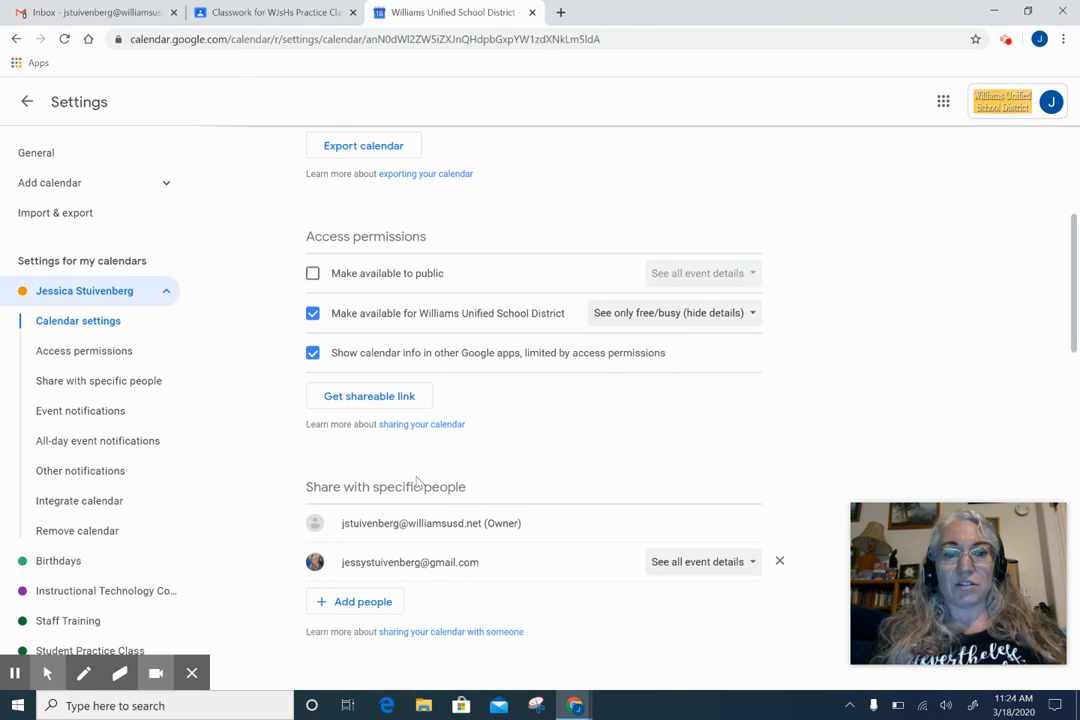
{"action": "scroll", "coordinate": [623, 371], "scroll_direction": "down", "scroll_amount": 1}
{"action": "scroll", "coordinate": [623, 371], "scroll_direction": "down", "scroll_amount": 2}
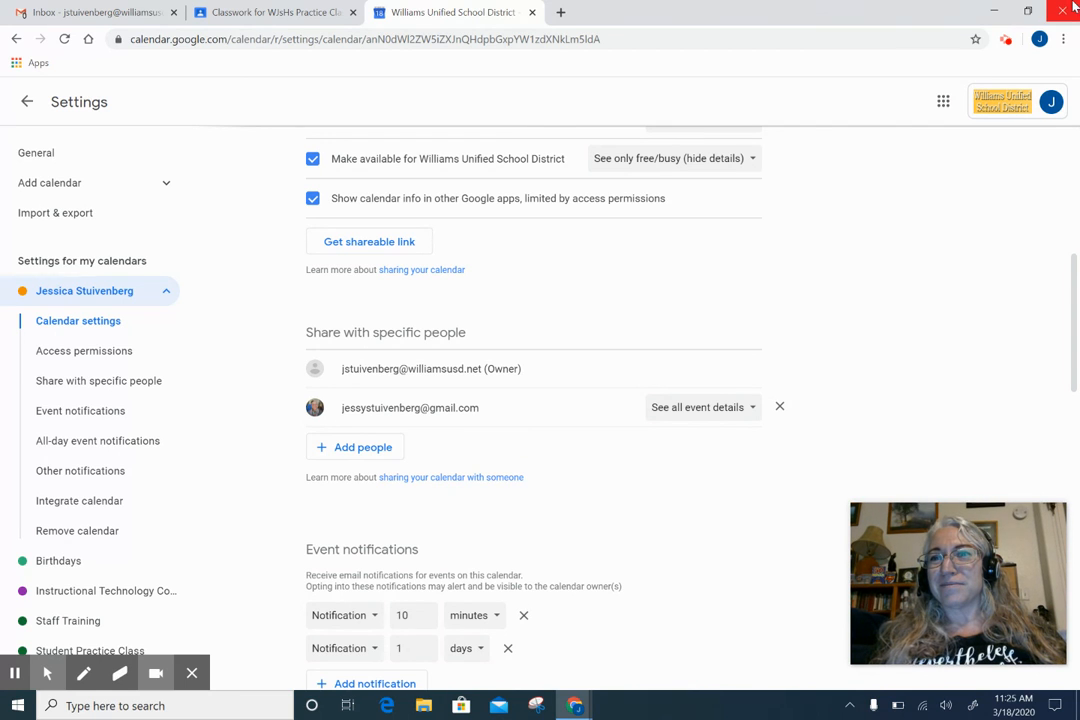
{"action": "left_click", "coordinate": [1006, 40]}
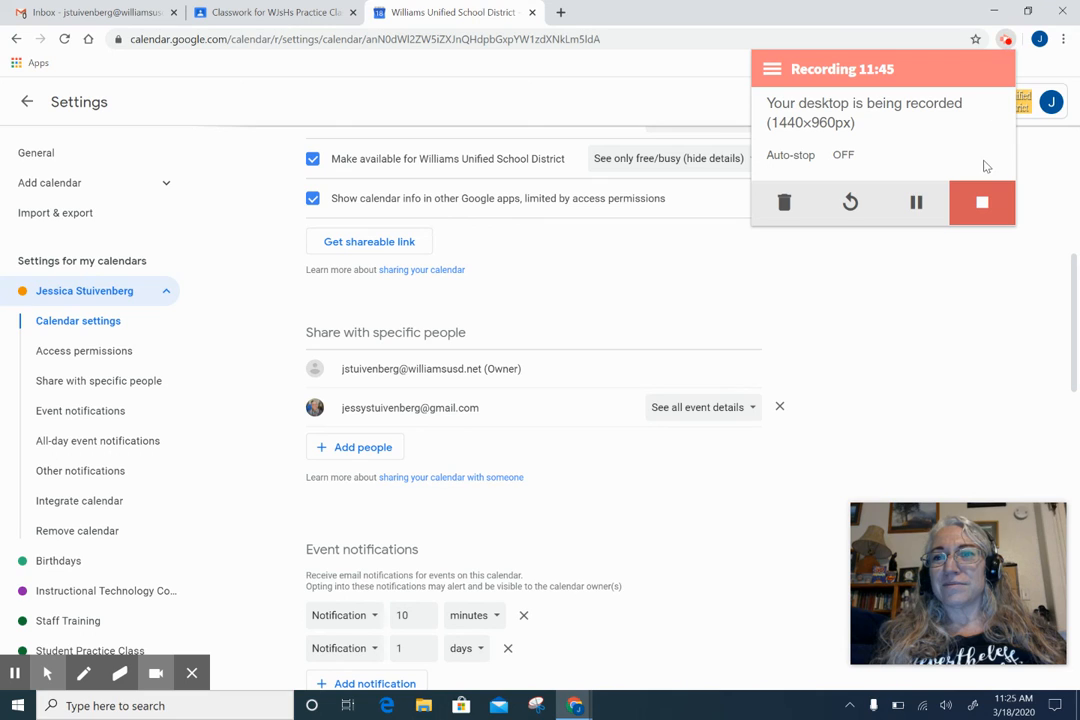